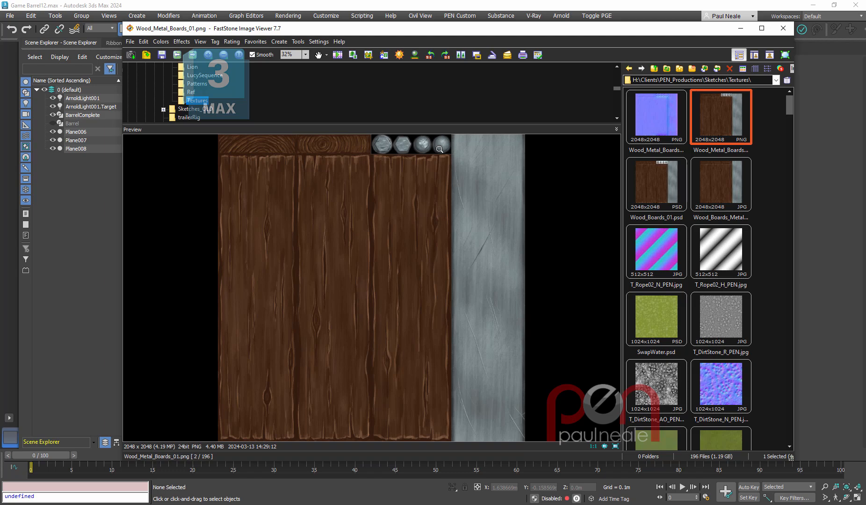
# - Move the texture image viewer out of the way and examine the finished textured barrel from several angles and distances
pyautogui.moveTo(537, 34); pyautogui.dragTo(865, 77)
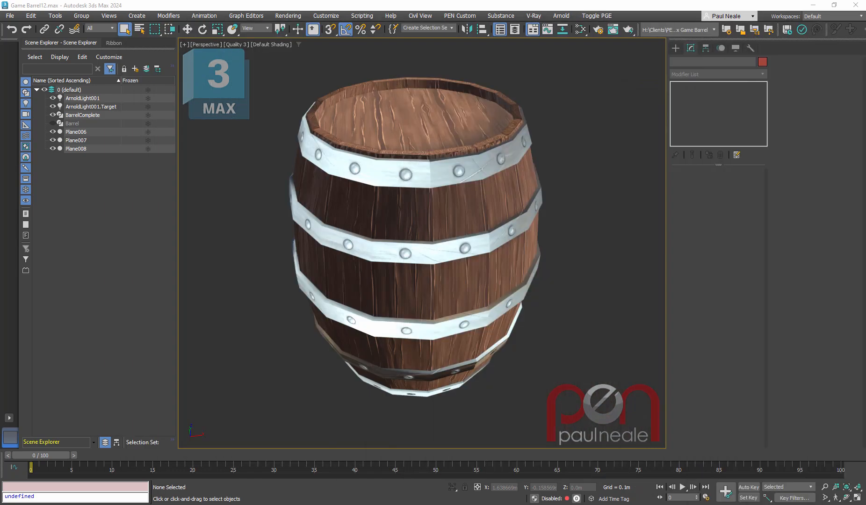
pyautogui.moveTo(554, 287)
pyautogui.keyDown('alt'); pyautogui.mouseDown(button='middle')
pyautogui.moveTo(560, 271)
pyautogui.moveTo(565, 277)
pyautogui.mouseUp(button='middle'); pyautogui.keyUp('alt')
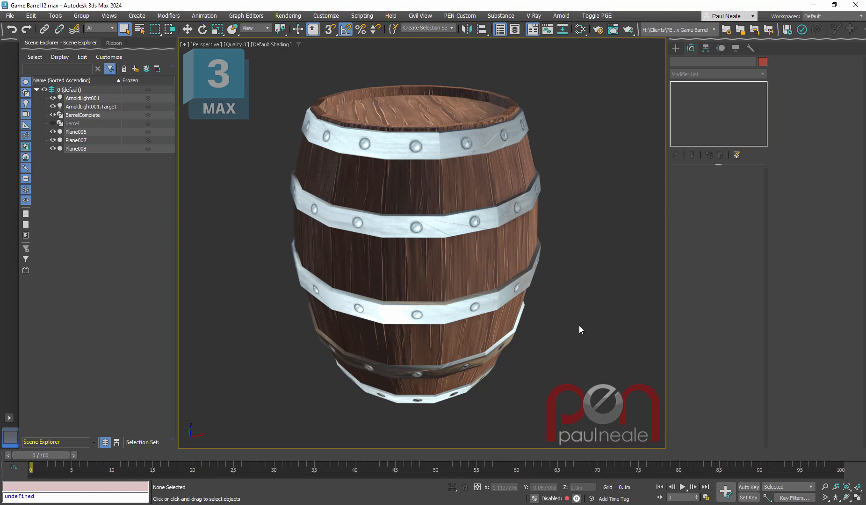
pyautogui.keyDown('alt'); pyautogui.moveTo(579, 325); pyautogui.dragTo(490, 267, button='middle'); pyautogui.keyUp('alt')
pyautogui.scroll(-3, 522, 302)
pyautogui.scroll(-5, 496, 323)
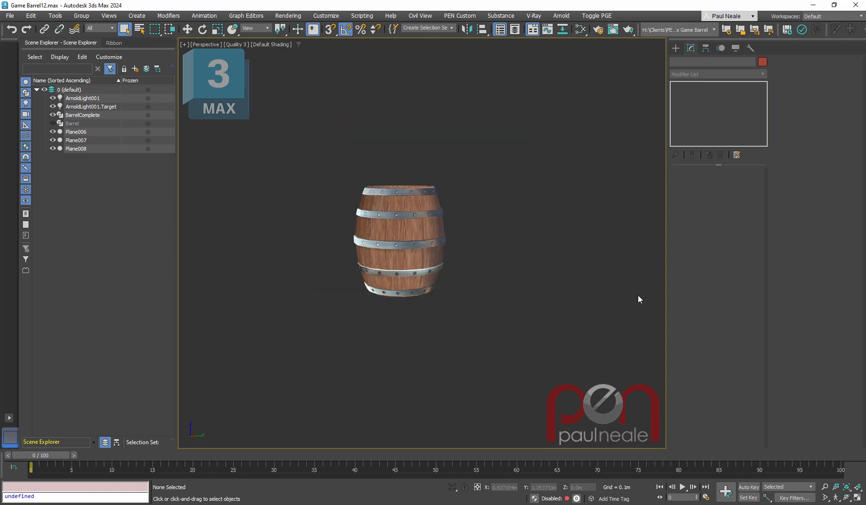
pyautogui.keyDown('alt'); pyautogui.moveTo(505, 304); pyautogui.dragTo(630, 322, button='middle'); pyautogui.keyUp('alt')
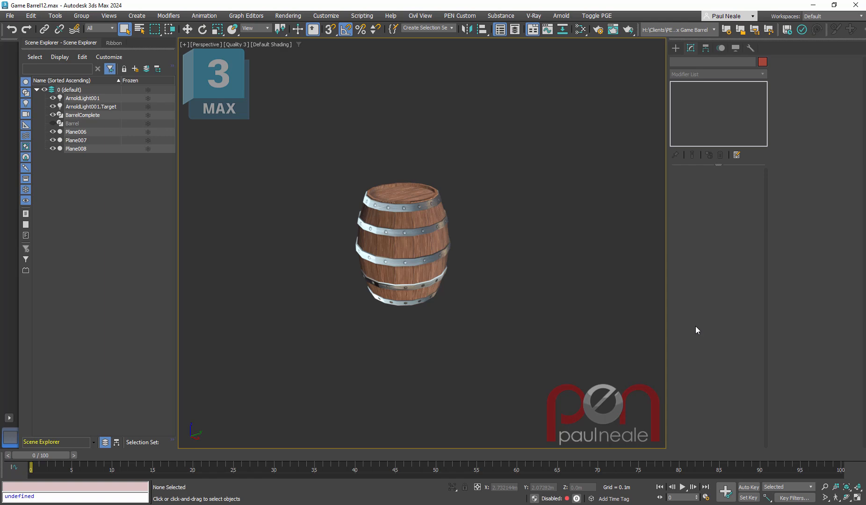
pyautogui.press('z')
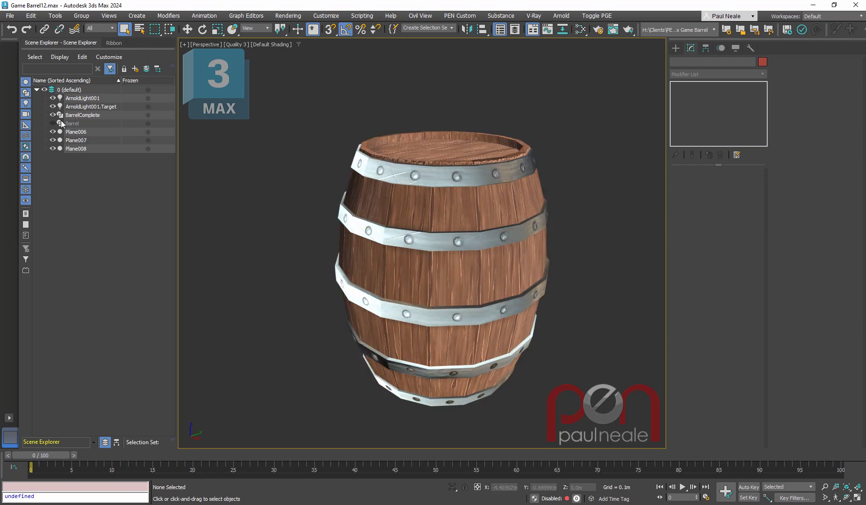
# - Unhide the Barrel object, hide BarrelComplete, and select the untextured barrel
pyautogui.click(52, 123)
pyautogui.click(52, 115)
pyautogui.click(528, 271)
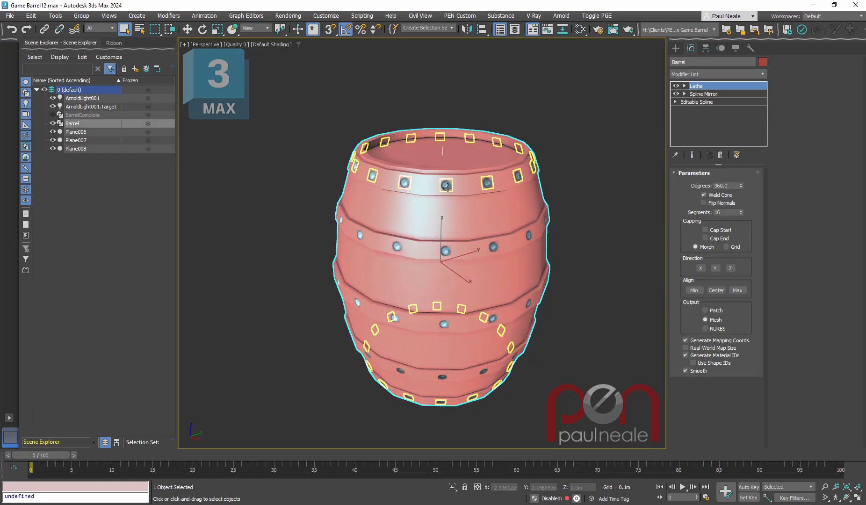
pyautogui.click(444, 186)
pyautogui.click(527, 247)
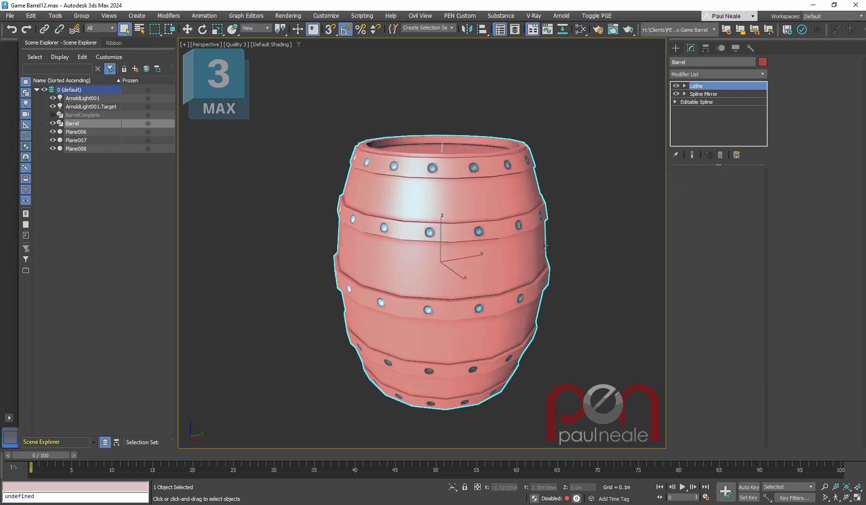
pyautogui.keyDown('alt'); pyautogui.moveTo(579, 244); pyautogui.dragTo(617, 226, button='middle'); pyautogui.keyUp('alt')
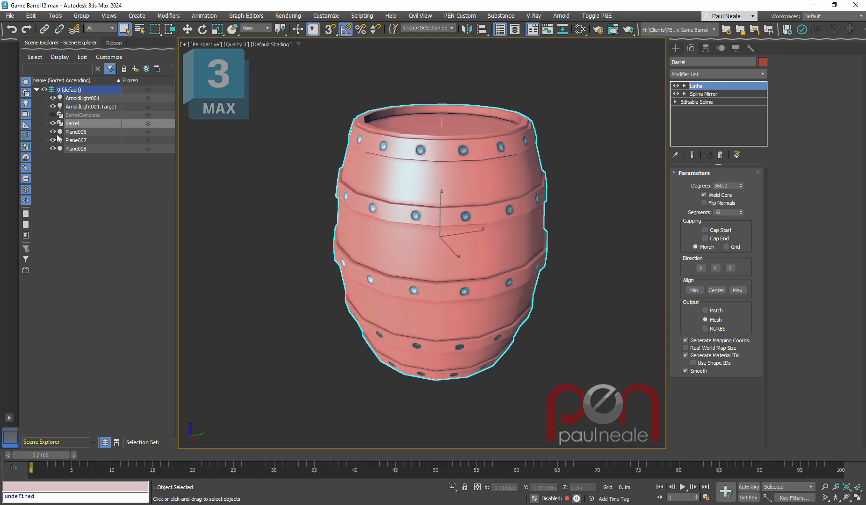
# - Hide Plane006, Plane007 and Plane008 so that only the plain barrel is shown
pyautogui.moveTo(54, 133); pyautogui.dragTo(53, 149)
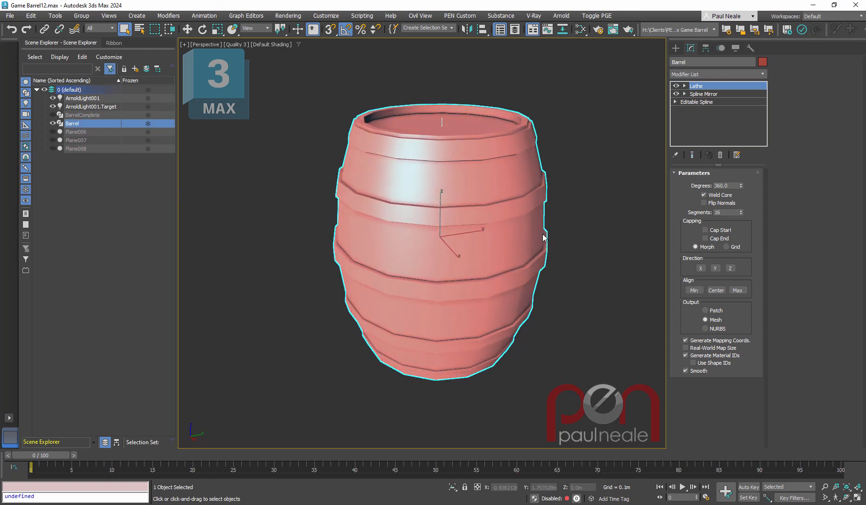
pyautogui.moveTo(553, 248)
pyautogui.keyDown('alt'); pyautogui.mouseDown(button='middle')
pyautogui.moveTo(544, 243)
pyautogui.moveTo(552, 246)
pyautogui.mouseUp(button='middle'); pyautogui.keyUp('alt')
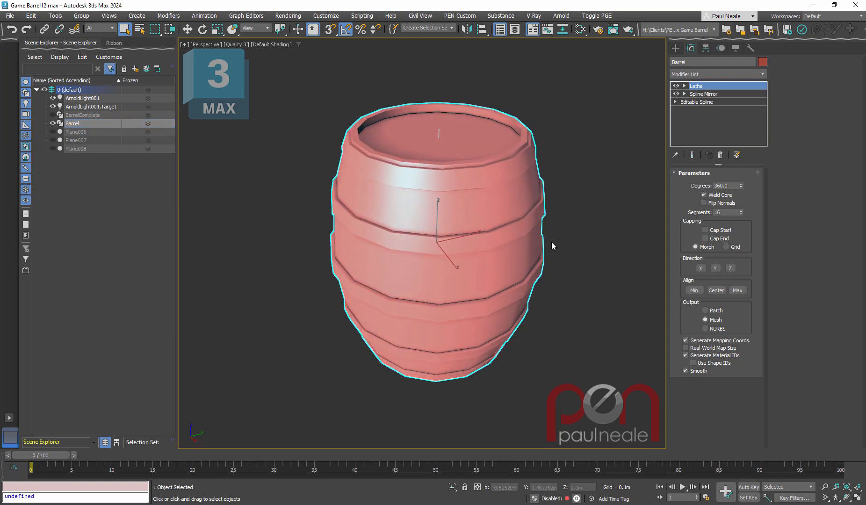
pyautogui.keyDown('alt'); pyautogui.moveTo(520, 306); pyautogui.dragTo(522, 290, button='middle'); pyautogui.keyUp('alt')
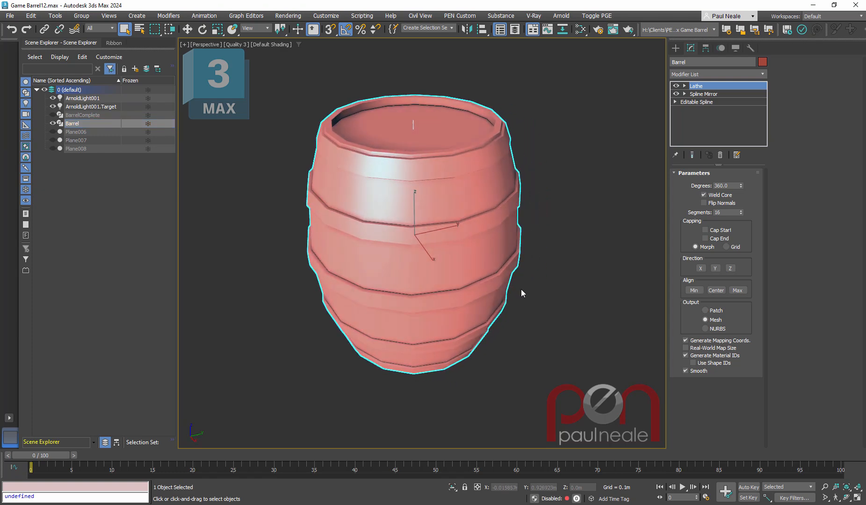
# - Open the Slate Material Editor and examine the Map #2 colour bitmap and Map #3 normal bitmap with enlarged previews
pyautogui.press('m')
pyautogui.moveTo(589, 285); pyautogui.dragTo(695, 305, button='middle')
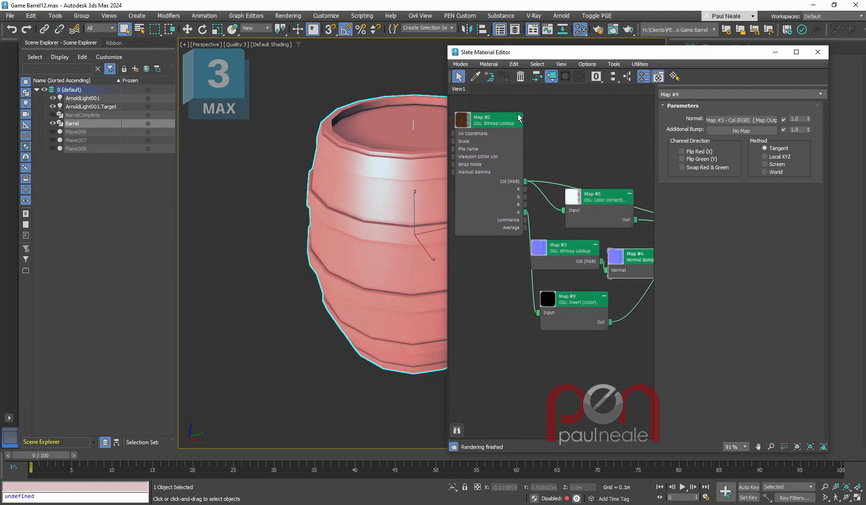
pyautogui.click(501, 122)
pyautogui.doubleClick(502, 122)
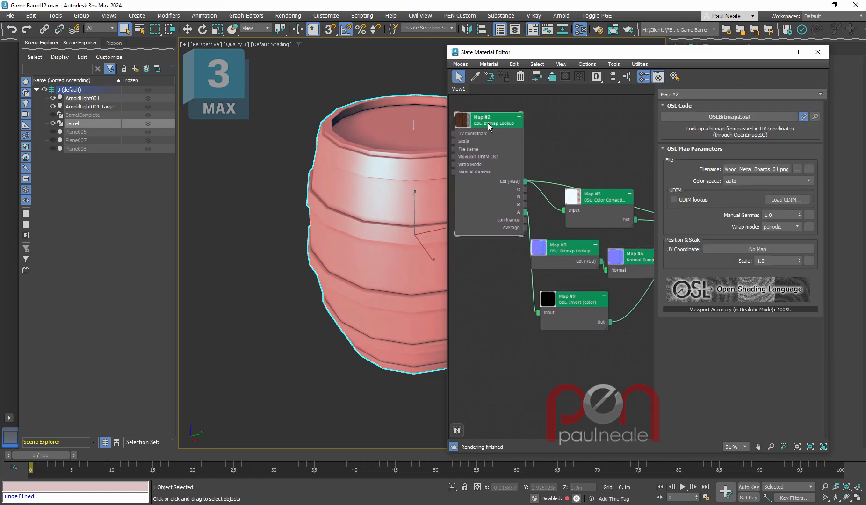
pyautogui.doubleClick(464, 121)
pyautogui.moveTo(611, 345); pyautogui.dragTo(597, 330, button='middle')
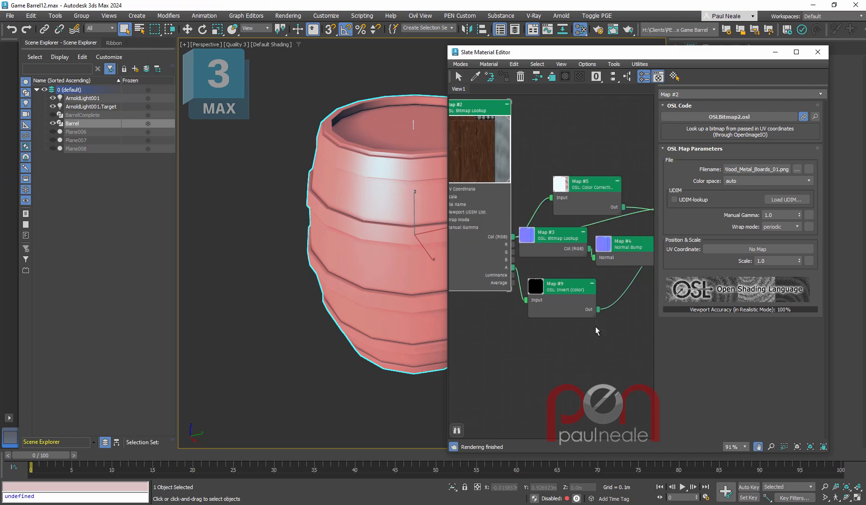
pyautogui.doubleClick(527, 238)
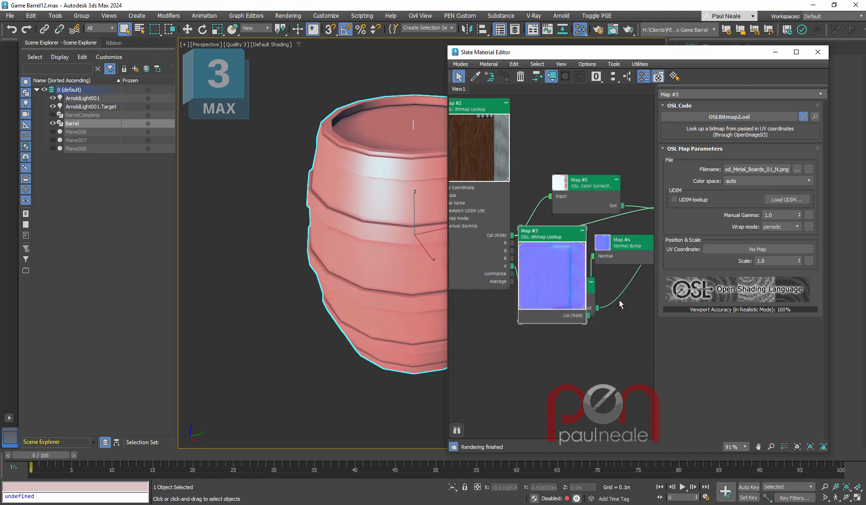
pyautogui.doubleClick(559, 267)
pyautogui.moveTo(604, 297); pyautogui.dragTo(533, 288, button='middle')
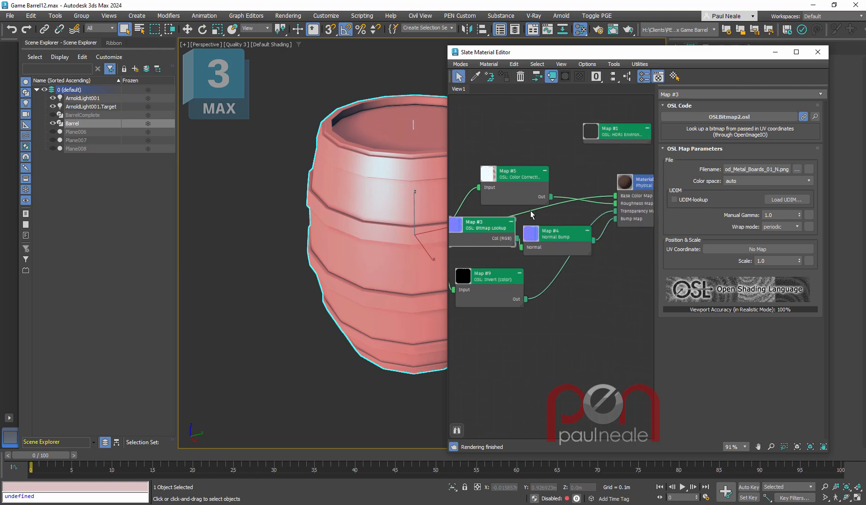
# - Reposition the Map #5 Color Correction, Map #4 Normal Bump and Map #9 Invert nodes slightly in the material graph
pyautogui.moveTo(530, 172); pyautogui.dragTo(539, 173)
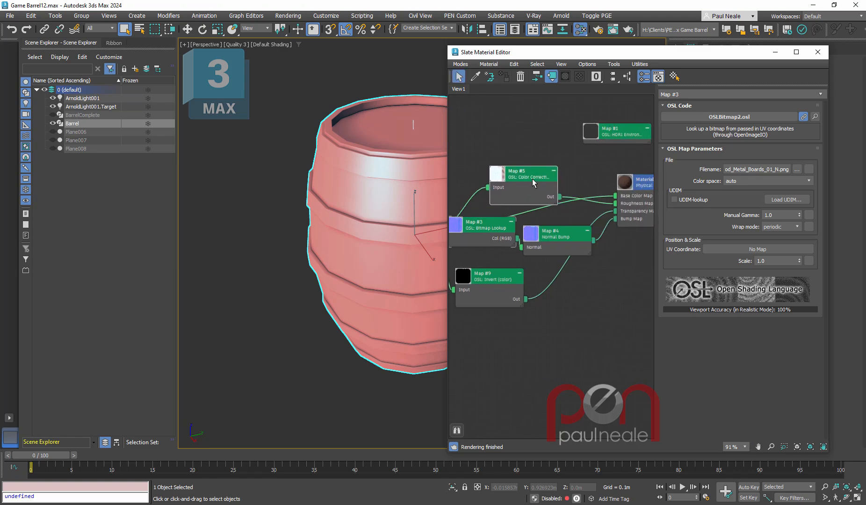
pyautogui.moveTo(561, 232); pyautogui.dragTo(561, 223)
pyautogui.moveTo(600, 256); pyautogui.dragTo(576, 251, button='middle')
pyautogui.moveTo(507, 268); pyautogui.dragTo(567, 260, button='middle')
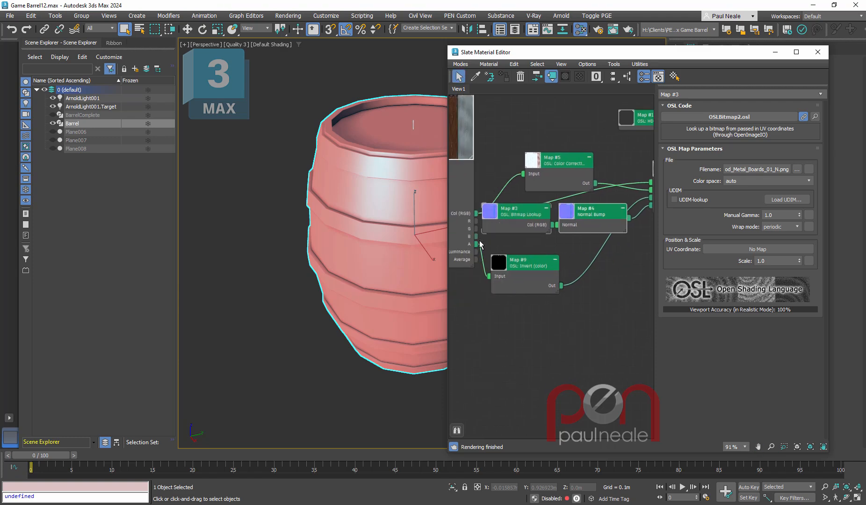
pyautogui.moveTo(538, 263); pyautogui.dragTo(546, 263)
pyautogui.moveTo(632, 259); pyautogui.dragTo(553, 275, button='middle')
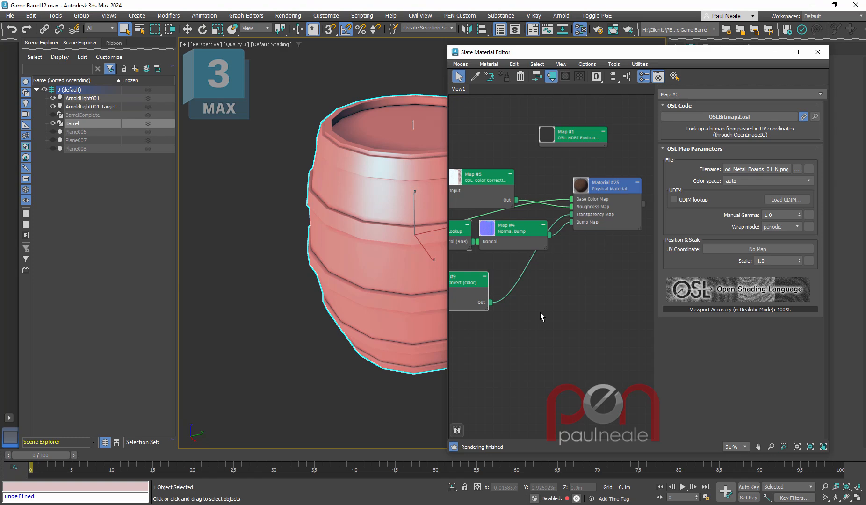
pyautogui.moveTo(469, 287); pyautogui.dragTo(477, 278)
pyautogui.moveTo(562, 280); pyautogui.dragTo(577, 263, button='middle')
pyautogui.moveTo(502, 199); pyautogui.dragTo(510, 199)
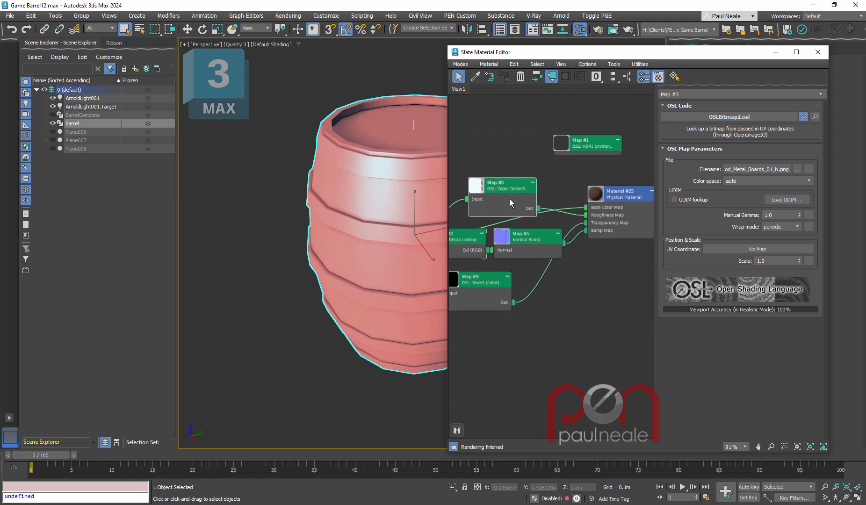
# - Assign Material #25 to the selected barrel and close the Slate Material Editor
pyautogui.click(580, 294)
pyautogui.click(626, 199)
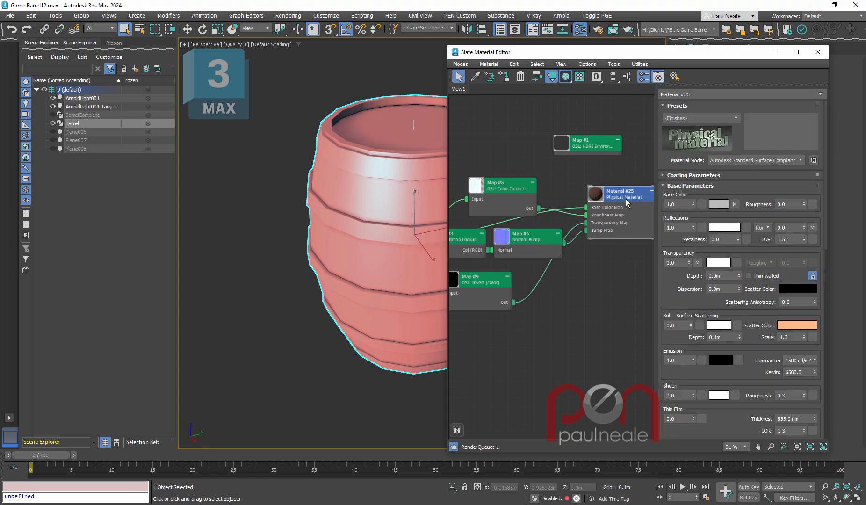
pyautogui.click(602, 291)
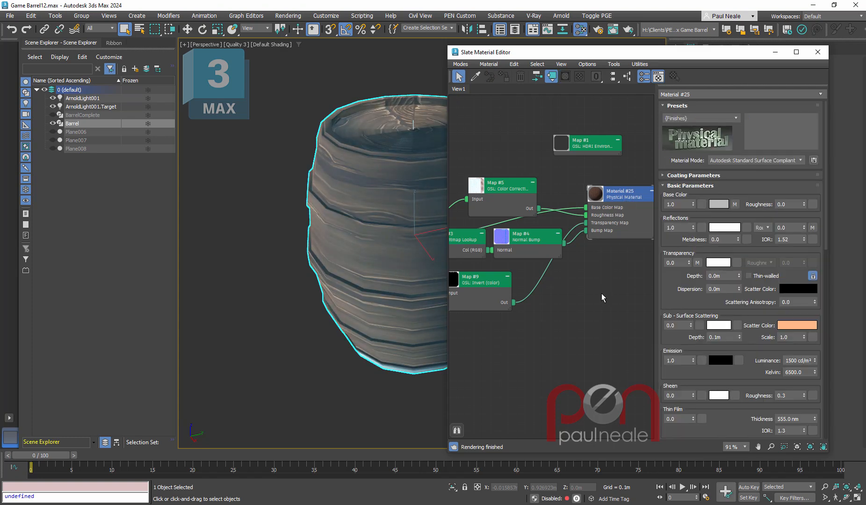
pyautogui.press('m')
# - Add an Unwrap UVW modifier above the barrel's Lathe and open the UV editor
pyautogui.keyDown('alt'); pyautogui.moveTo(527, 253); pyautogui.dragTo(532, 259, button='middle'); pyautogui.keyUp('alt')
pyautogui.scroll(1, 532, 259)
pyautogui.keyDown('alt'); pyautogui.moveTo(541, 213); pyautogui.dragTo(547, 223, button='middle'); pyautogui.keyUp('alt')
pyautogui.write('x')
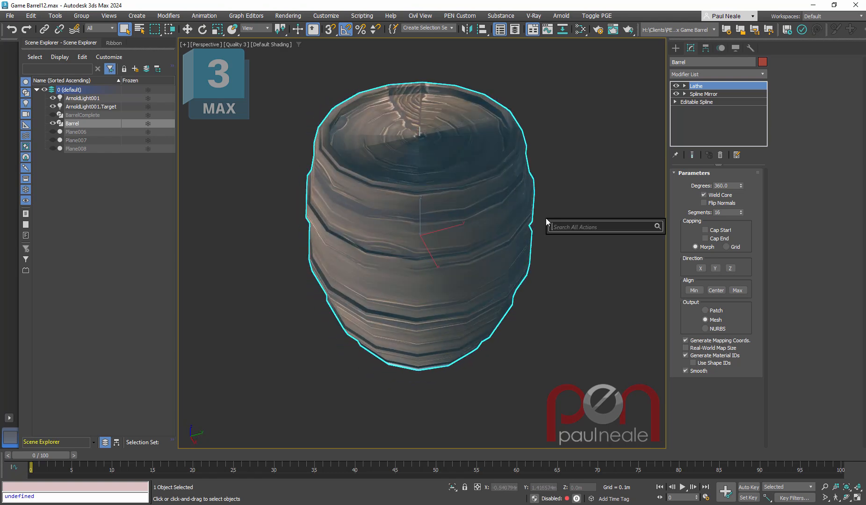
pyautogui.write('unwrap')
pyautogui.press('Return')
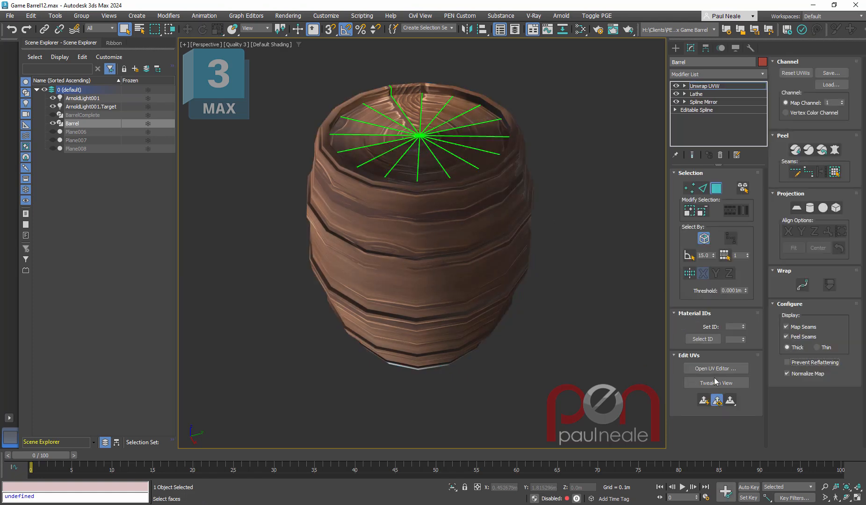
pyautogui.click(716, 368)
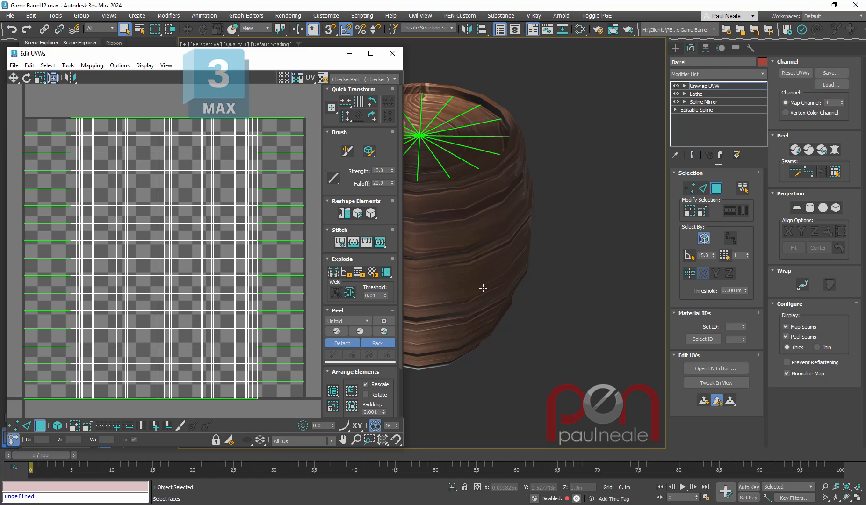
# - Apply a quick planar map to all the barrel's faces and move their UVs sideways out of the texture tile
pyautogui.moveTo(483, 288); pyautogui.dragTo(557, 281, button='middle')
pyautogui.scroll(-1, 559, 285)
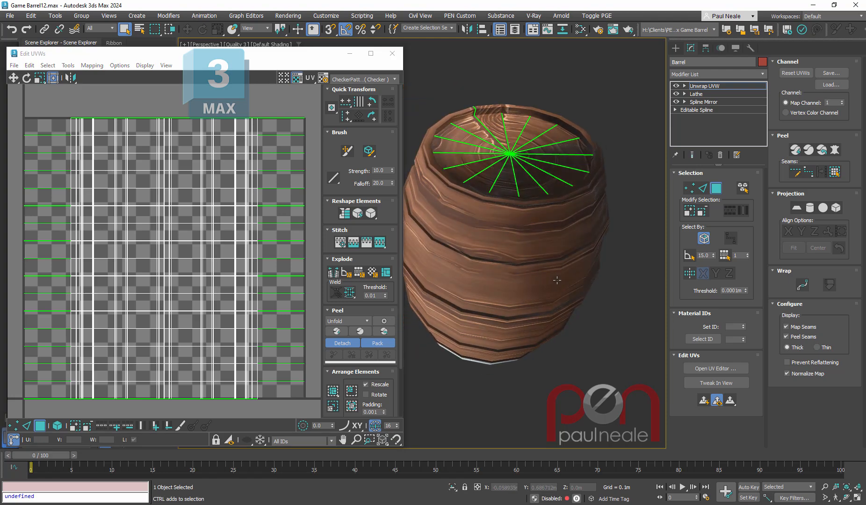
pyautogui.hotkey('ctrl', 'a')
pyautogui.click(705, 404)
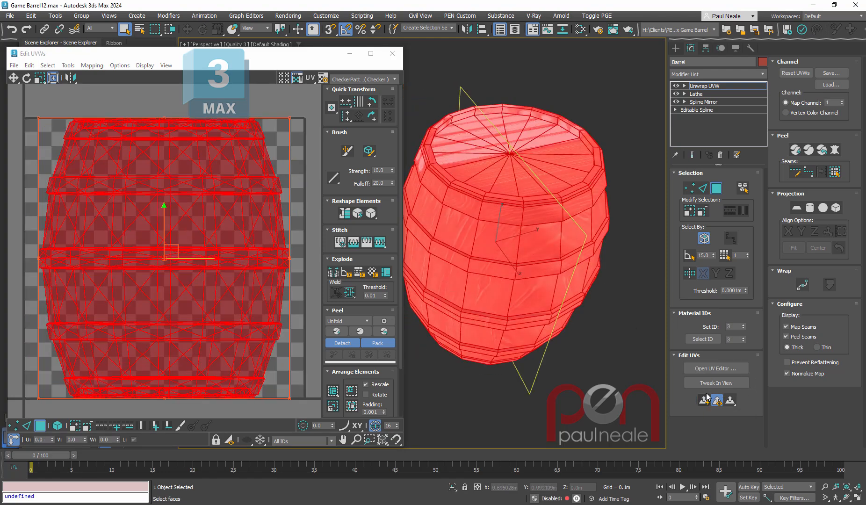
pyautogui.scroll(-4, 212, 332)
pyautogui.moveTo(217, 249); pyautogui.dragTo(318, 250)
# - Select the barrel's top lid faces by planar angle with a 15.0 threshold and apply a quick planar map
pyautogui.keyDown('alt'); pyautogui.moveTo(543, 225); pyautogui.dragTo(544, 256, button='middle'); pyautogui.keyUp('alt')
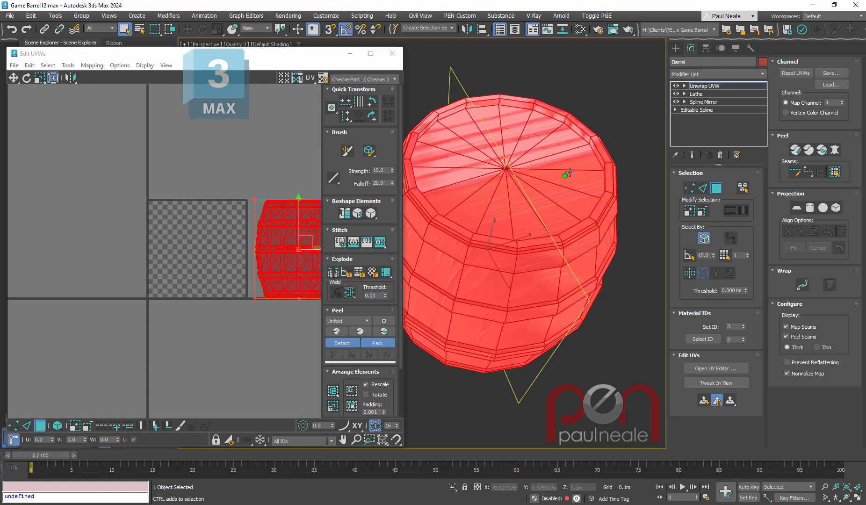
pyautogui.click(689, 258)
pyautogui.click(649, 260)
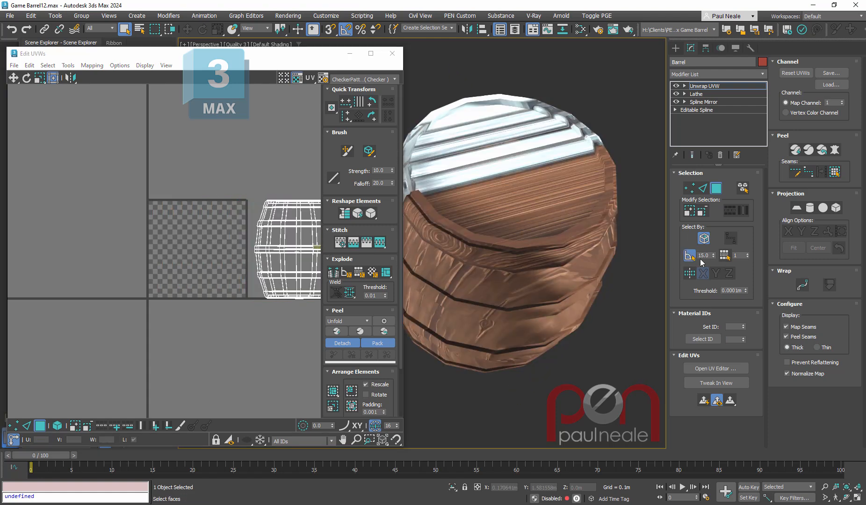
pyautogui.click(511, 186)
pyautogui.keyDown('alt'); pyautogui.moveTo(511, 187); pyautogui.dragTo(518, 173, button='middle'); pyautogui.keyUp('alt')
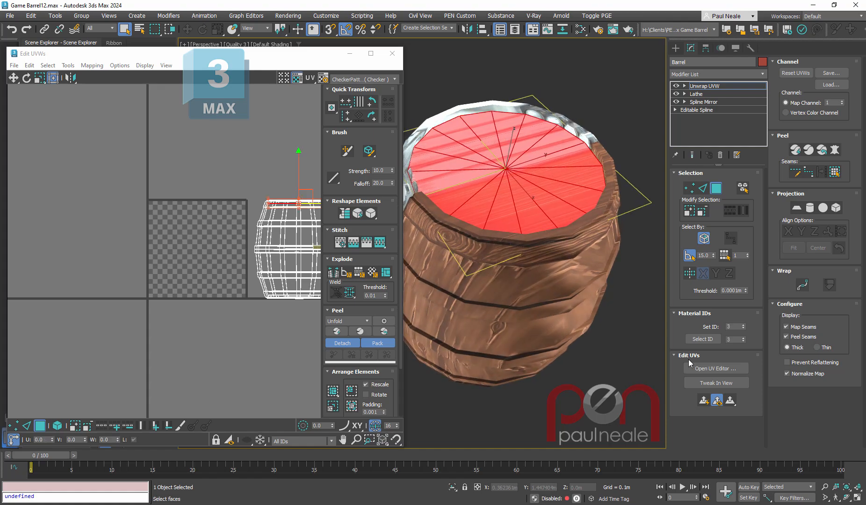
pyautogui.click(704, 401)
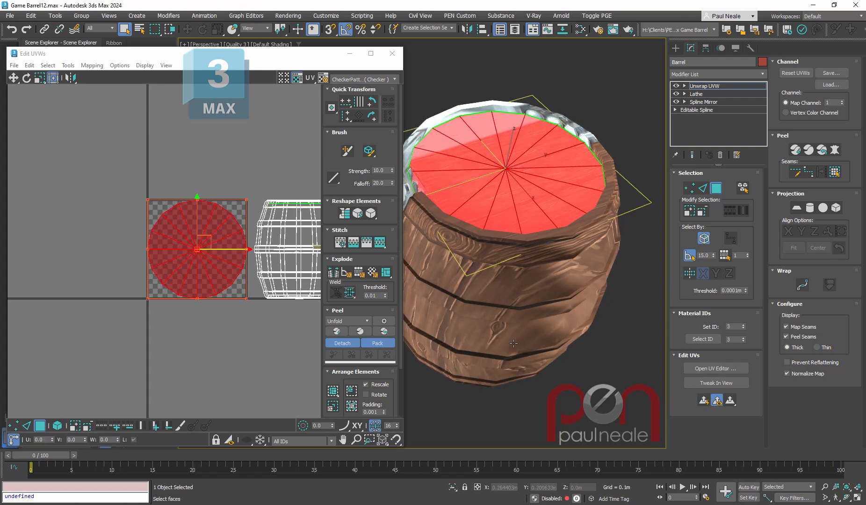
# - Select the faces of the barrel's bottom and apply a quick planar map to them
pyautogui.keyDown('alt'); pyautogui.moveTo(514, 344); pyautogui.dragTo(549, 273, button='middle'); pyautogui.keyUp('alt')
pyautogui.click(550, 275)
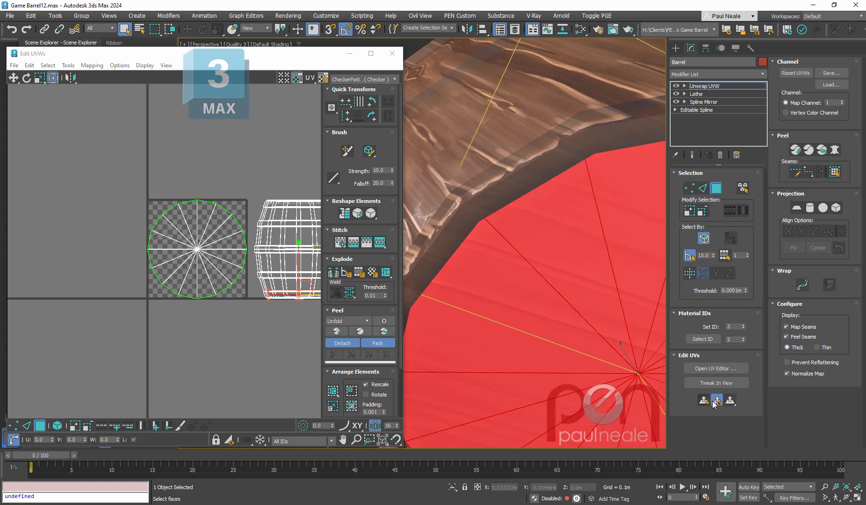
pyautogui.click(704, 400)
pyautogui.scroll(-7, 506, 260)
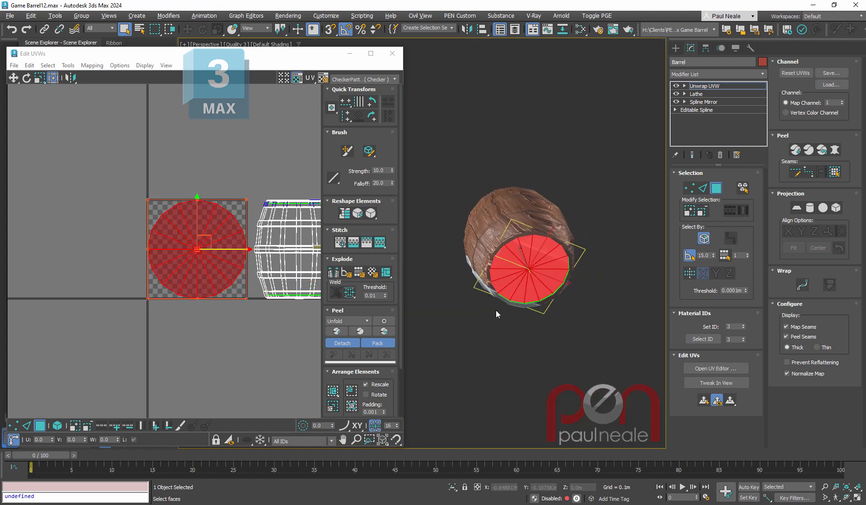
# - Show the barrel's Map #2 - Col (RGB) texture as the background of the UV editor
pyautogui.keyDown('alt'); pyautogui.moveTo(497, 310); pyautogui.dragTo(548, 372, button='middle'); pyautogui.keyUp('alt')
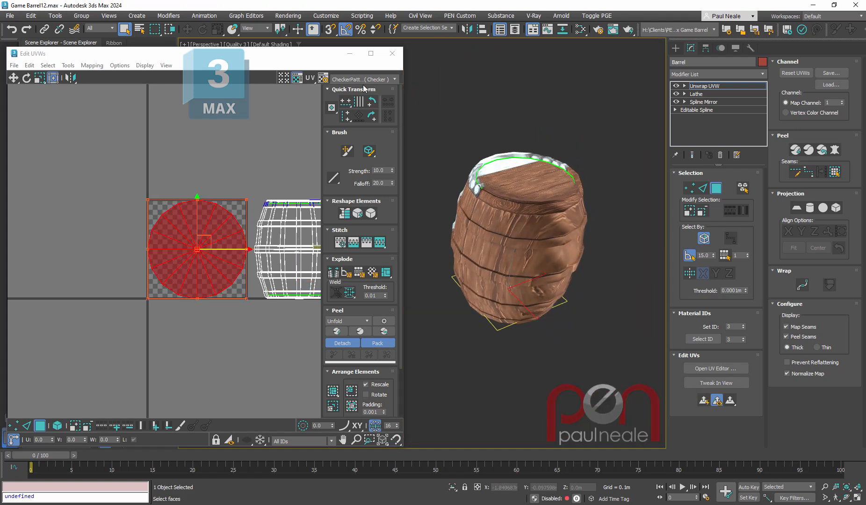
pyautogui.click(364, 80)
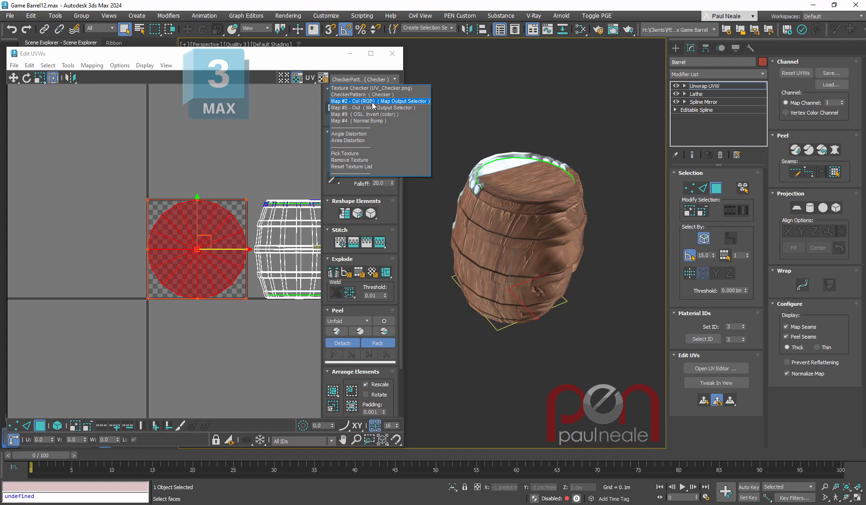
pyautogui.click(373, 103)
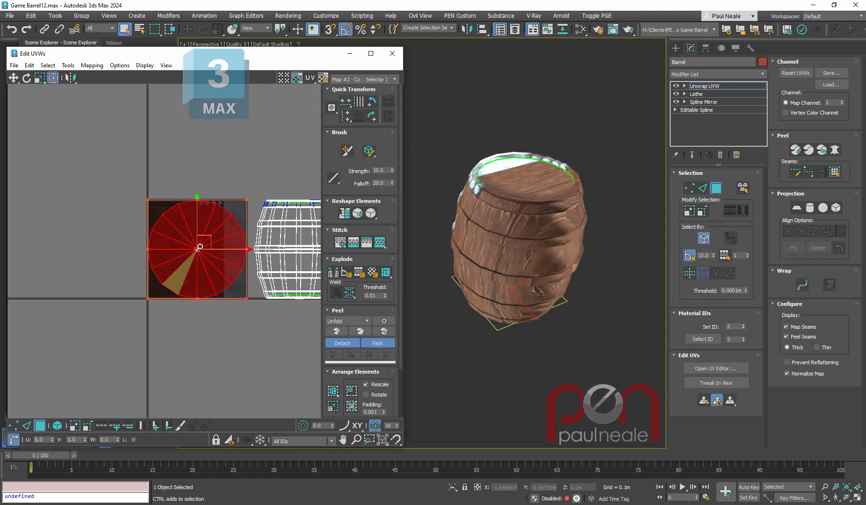
pyautogui.scroll(4, 198, 249)
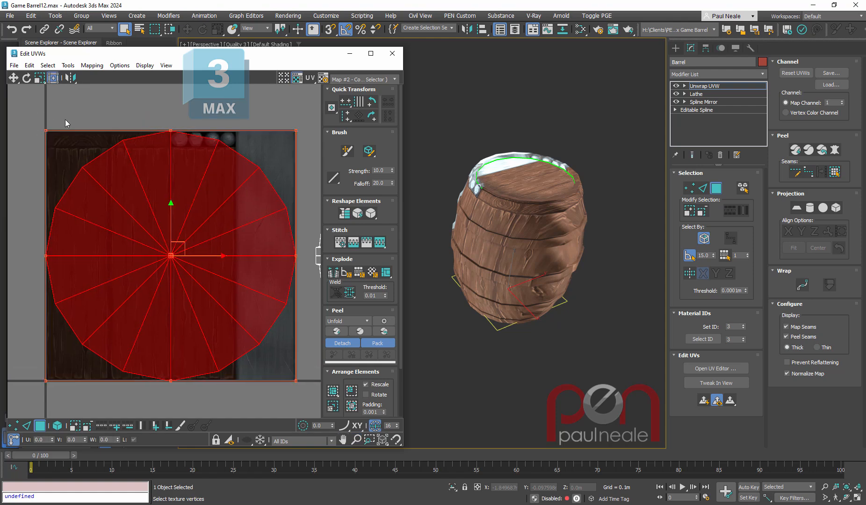
# - Select the circular end-cap UVs as whole elements, then scale and position them inside the wood plank area of the texture
pyautogui.moveTo(65, 119); pyautogui.dragTo(146, 175)
pyautogui.click(57, 427)
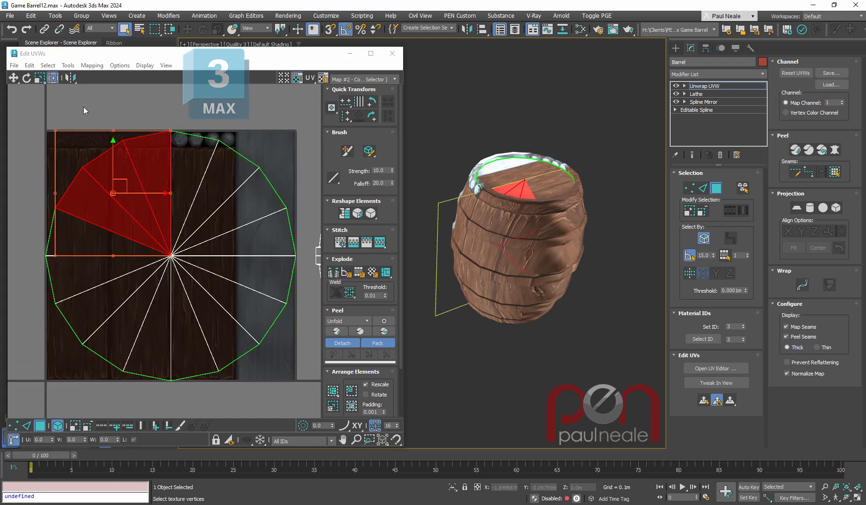
pyautogui.click(232, 184)
pyautogui.moveTo(297, 131); pyautogui.dragTo(234, 186)
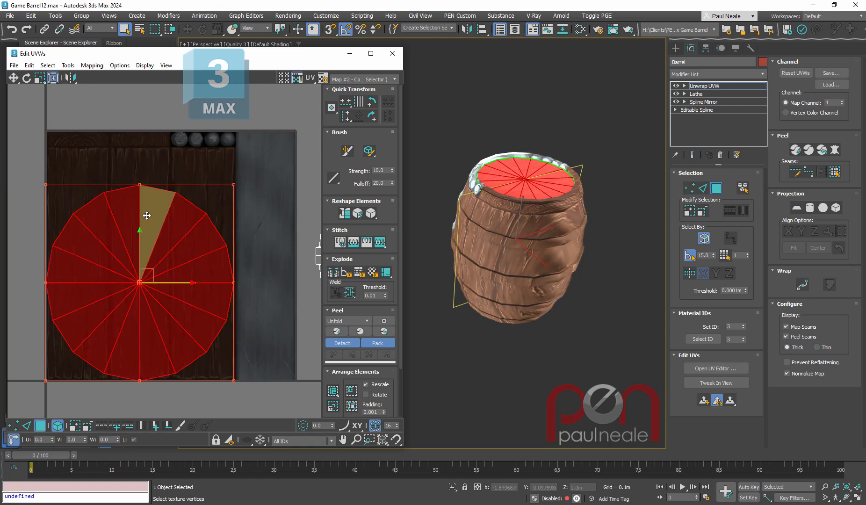
pyautogui.click(525, 104)
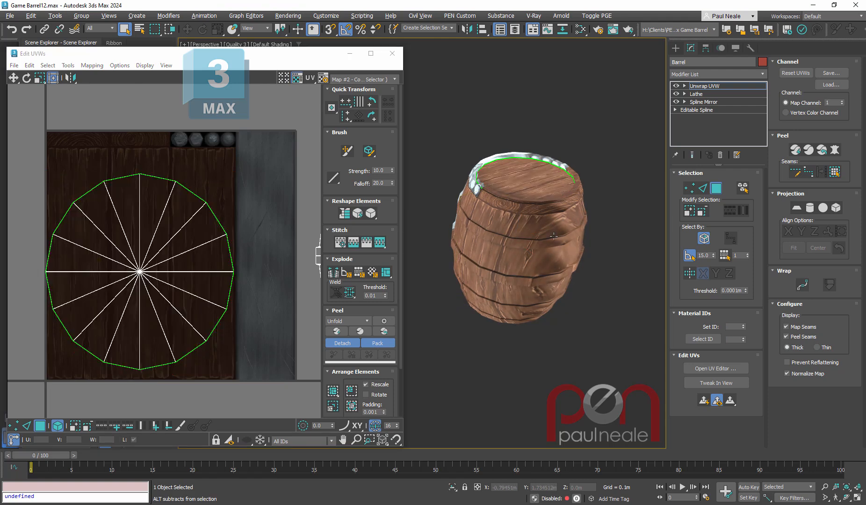
pyautogui.keyDown('alt'); pyautogui.moveTo(554, 236); pyautogui.dragTo(564, 275, button='middle'); pyautogui.keyUp('alt')
pyautogui.scroll(4, 564, 274)
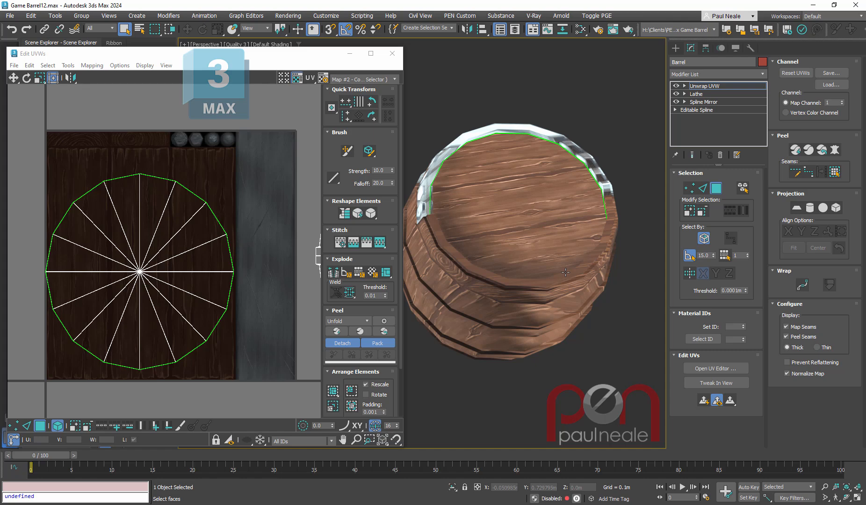
pyautogui.keyDown('alt'); pyautogui.moveTo(524, 284); pyautogui.dragTo(449, 244, button='middle'); pyautogui.keyUp('alt')
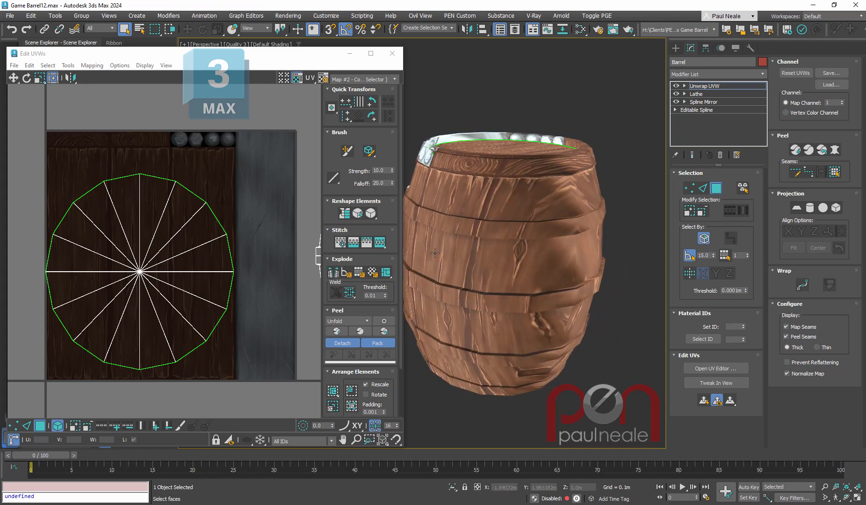
# - Select the circular end-cap UV elements on the wood planks and hide them in the UV editor
pyautogui.click(210, 225)
pyautogui.moveTo(213, 283); pyautogui.dragTo(235, 237, button='middle')
pyautogui.scroll(-2, 240, 246)
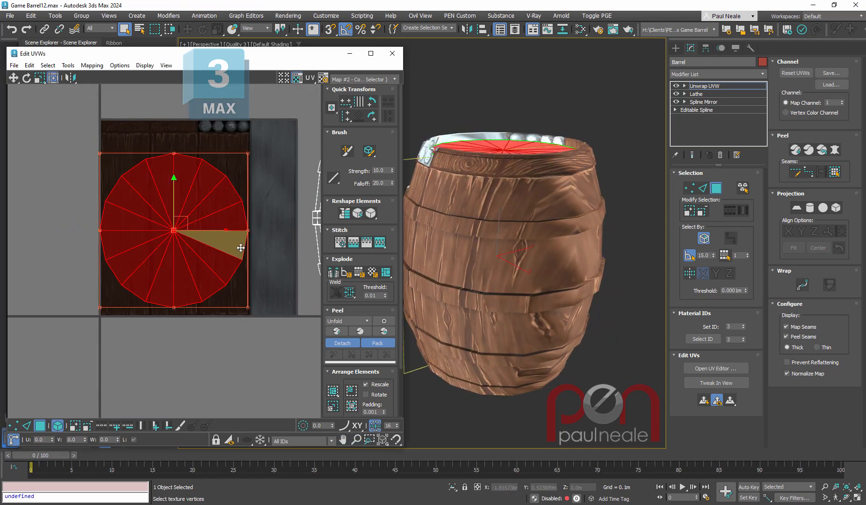
pyautogui.rightClick(221, 249)
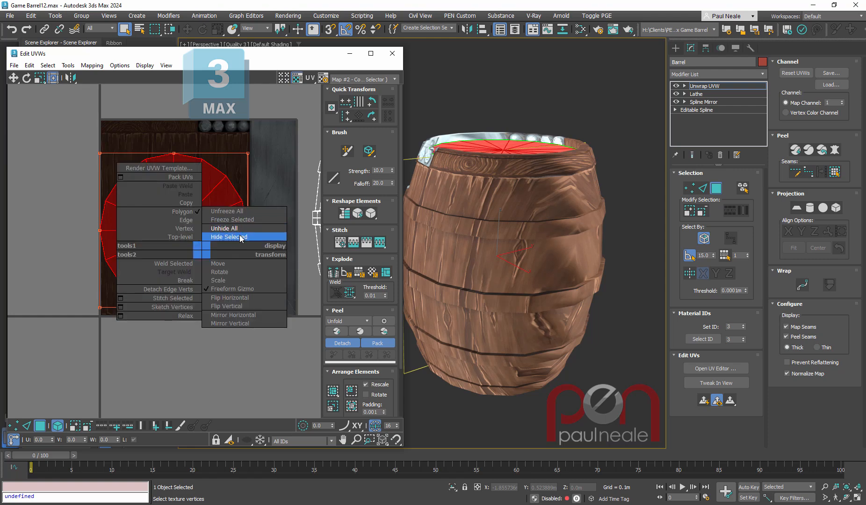
pyautogui.click(241, 237)
# - Display edged faces on the barrel in the perspective view
pyautogui.keyDown('alt'); pyautogui.moveTo(509, 183); pyautogui.dragTo(501, 232, button='middle'); pyautogui.keyUp('alt')
pyautogui.scroll(3, 501, 233)
pyautogui.scroll(2, 501, 232)
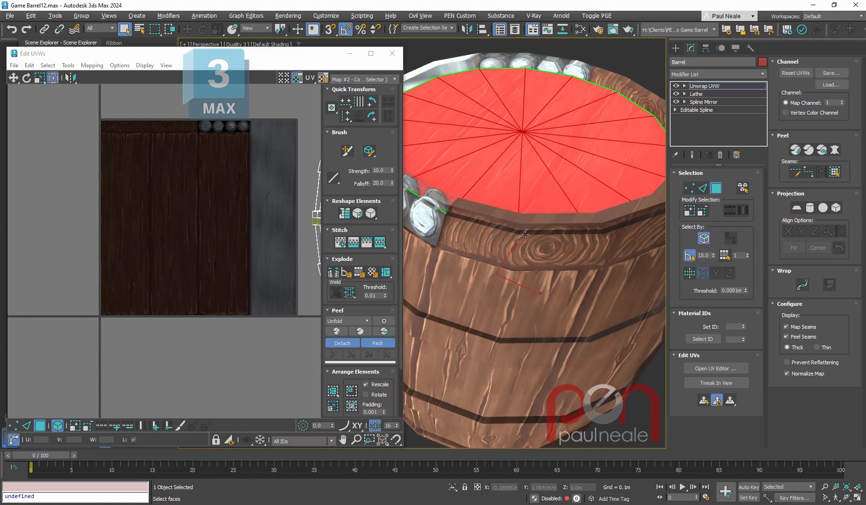
pyautogui.press('F4')
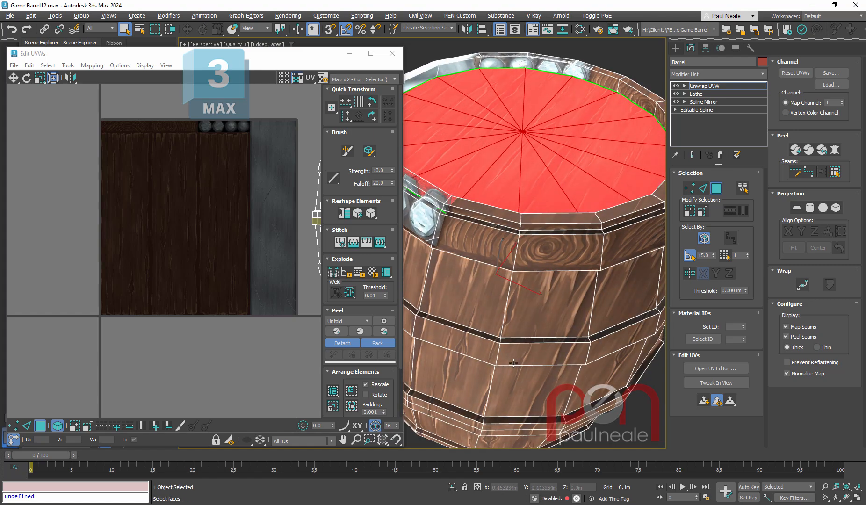
# - Select the horizontal edge loops that border the barrel's hoops and break the UVs along them
pyautogui.keyDown('alt'); pyautogui.moveTo(518, 246); pyautogui.dragTo(629, 292, button='middle'); pyautogui.keyUp('alt')
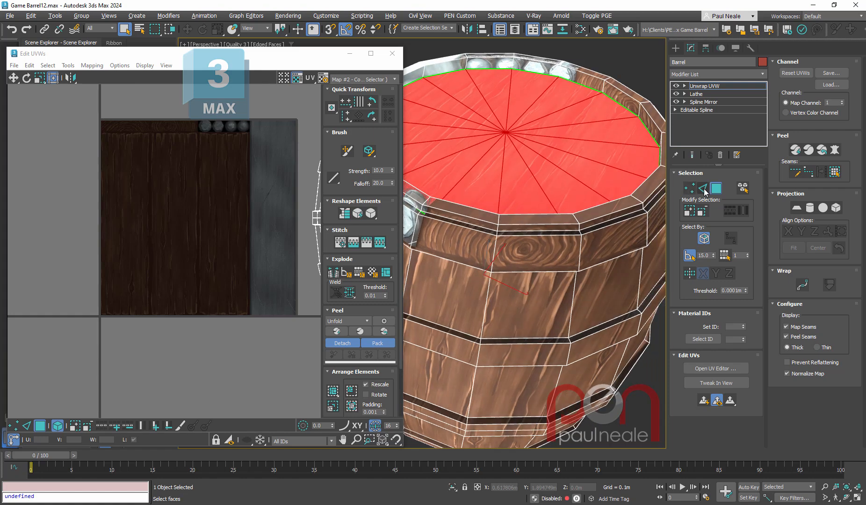
pyautogui.click(703, 188)
pyautogui.keyDown('alt'); pyautogui.moveTo(519, 206); pyautogui.dragTo(496, 196, button='middle'); pyautogui.keyUp('alt')
pyautogui.doubleClick(494, 226)
pyautogui.scroll(3, 497, 187)
pyautogui.moveTo(499, 150); pyautogui.dragTo(497, 266, button='middle')
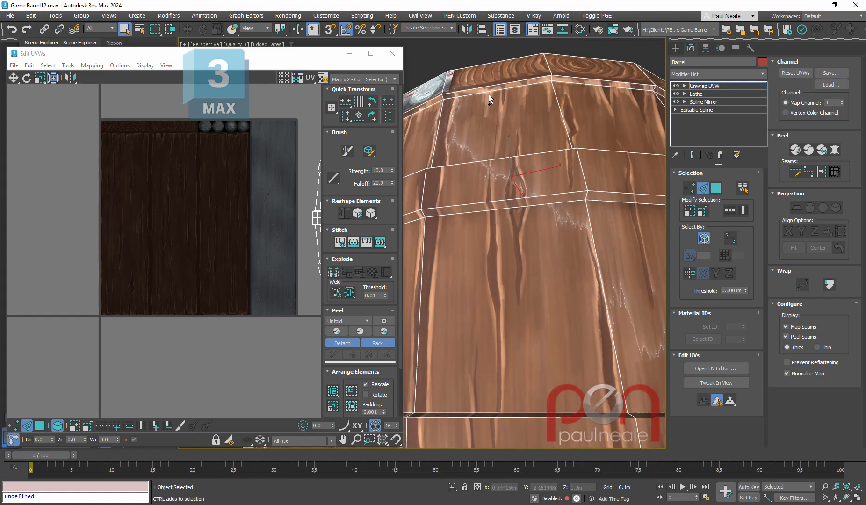
pyautogui.doubleClick(492, 90)
pyautogui.keyDown('ctrl'); pyautogui.doubleClick(511, 208); pyautogui.keyUp('ctrl')
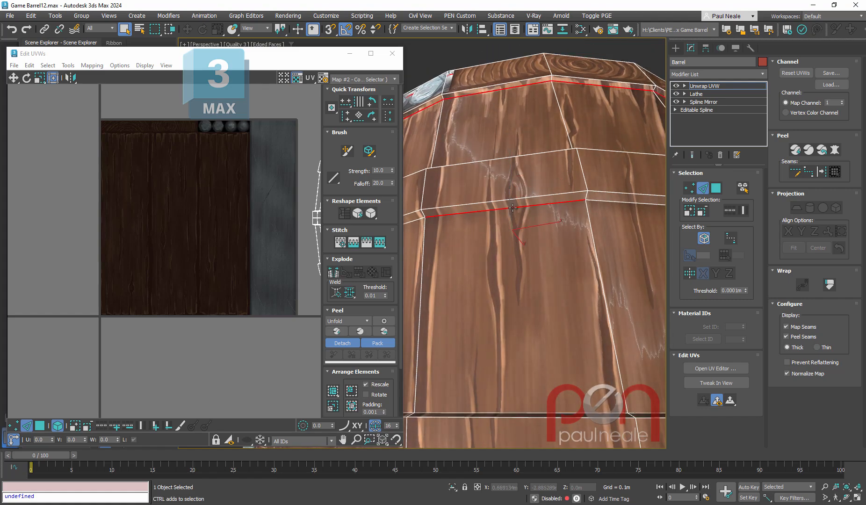
pyautogui.keyDown('alt'); pyautogui.moveTo(546, 292); pyautogui.dragTo(472, 411, button='middle'); pyautogui.keyUp('alt')
pyautogui.keyDown('ctrl'); pyautogui.doubleClick(535, 249); pyautogui.keyUp('ctrl')
pyautogui.keyDown('ctrl'); pyautogui.doubleClick(472, 413); pyautogui.keyUp('ctrl')
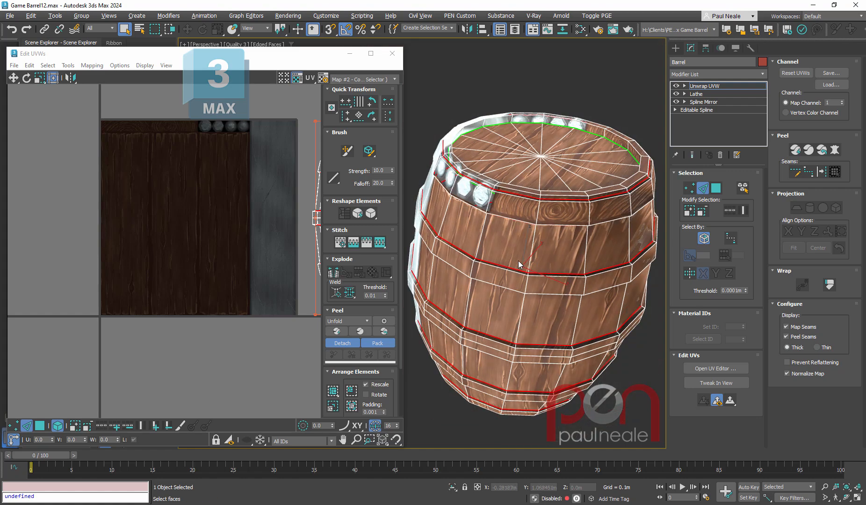
pyautogui.rightClick(245, 241)
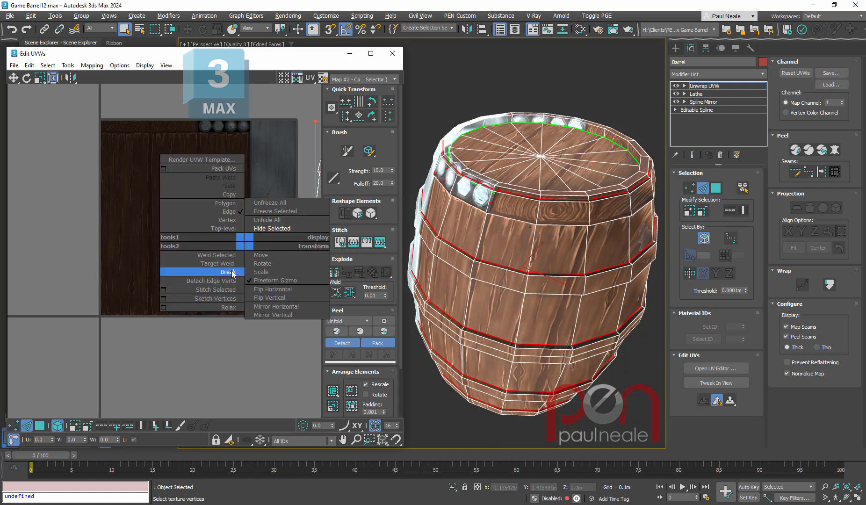
pyautogui.click(220, 286)
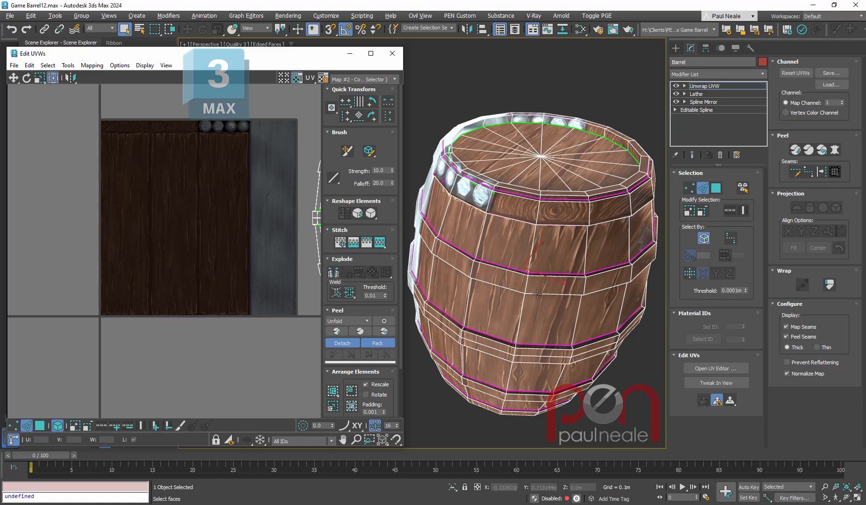
# - Break the UVs along the aligned vertical edges running down the barrel so that its bands can open up
pyautogui.keyDown('alt'); pyautogui.moveTo(538, 295); pyautogui.dragTo(522, 298, button='middle'); pyautogui.keyUp('alt')
pyautogui.moveTo(230, 267); pyautogui.dragTo(96, 262, button='middle')
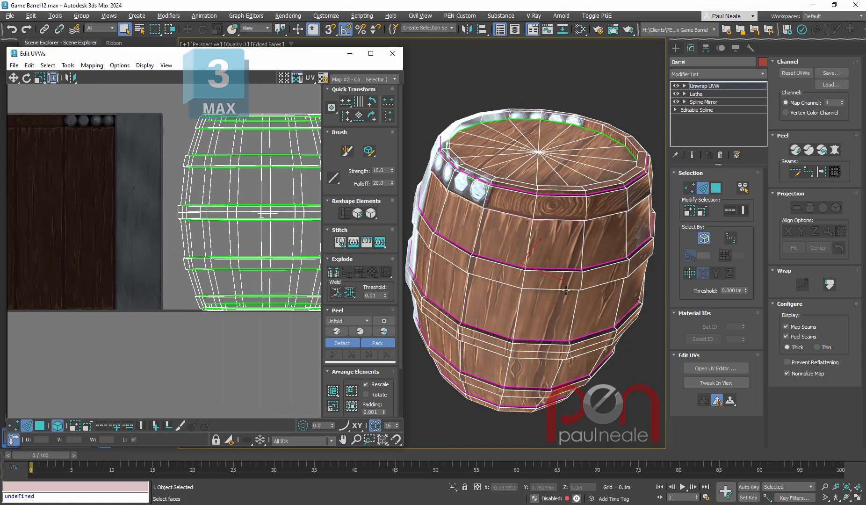
pyautogui.moveTo(566, 291)
pyautogui.keyDown('alt'); pyautogui.mouseDown(button='middle')
pyautogui.moveTo(571, 282)
pyautogui.moveTo(564, 278)
pyautogui.mouseUp(button='middle'); pyautogui.keyUp('alt')
pyautogui.scroll(6, 519, 184)
pyautogui.keyDown('alt'); pyautogui.moveTo(519, 183); pyautogui.dragTo(501, 186, button='middle'); pyautogui.keyUp('alt')
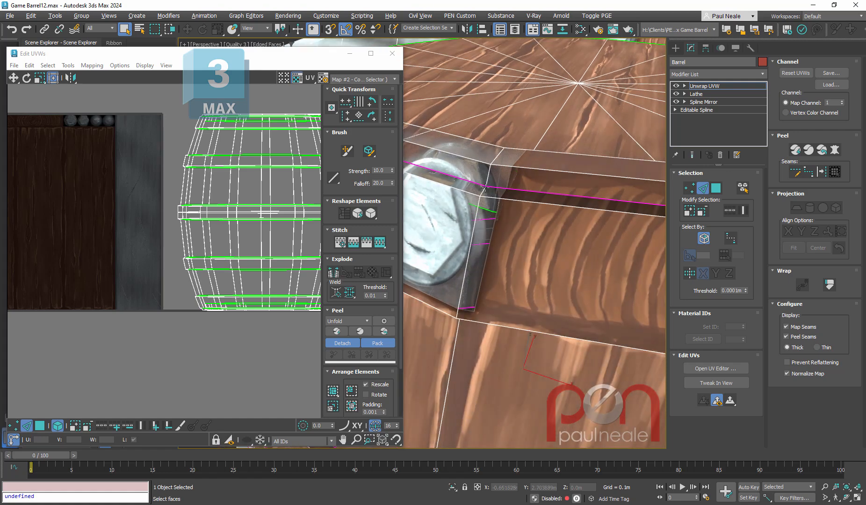
pyautogui.click(476, 211)
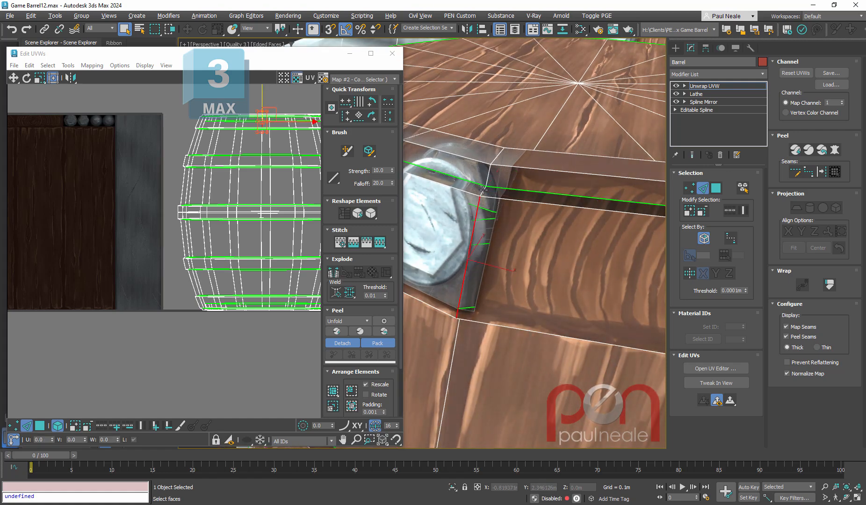
pyautogui.keyDown('alt'); pyautogui.moveTo(484, 192); pyautogui.dragTo(466, 311, button='middle'); pyautogui.keyUp('alt')
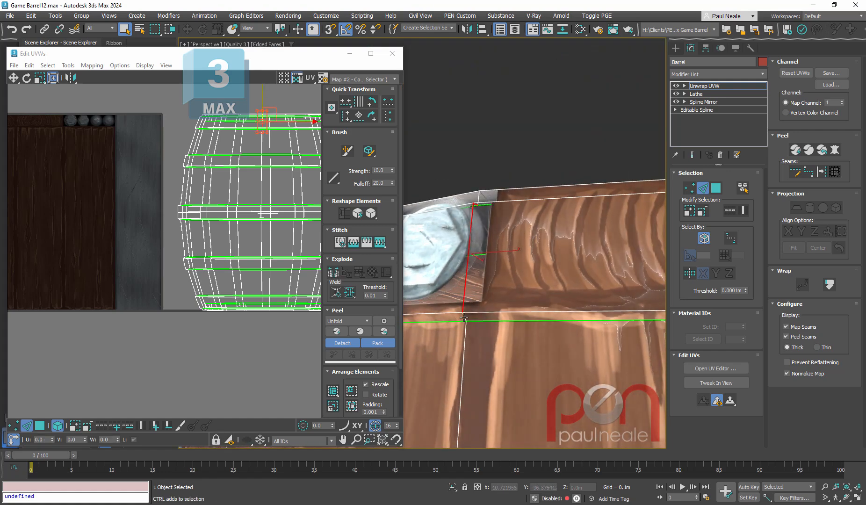
pyautogui.keyDown('ctrl'); pyautogui.click(464, 318); pyautogui.keyUp('ctrl')
pyautogui.rightClick(243, 251)
pyautogui.click(228, 283)
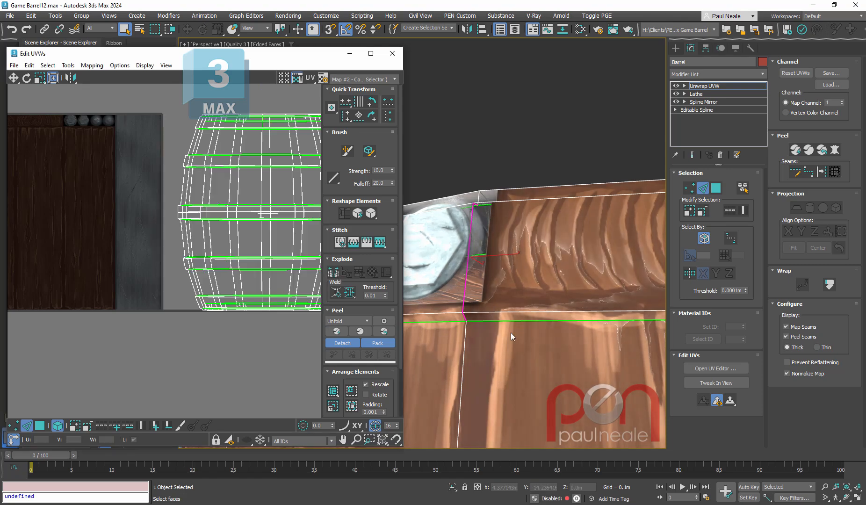
pyautogui.moveTo(512, 337); pyautogui.dragTo(530, 158, button='middle')
pyautogui.moveTo(520, 325); pyautogui.dragTo(495, 371, button='middle')
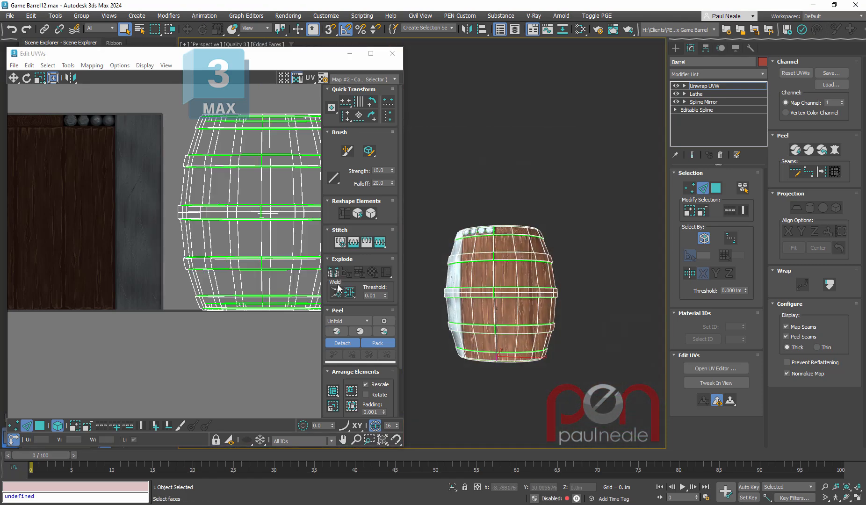
# - Select the barrel's bottom band UV element, move it onto the texture tile and apply Quick Peel
pyautogui.moveTo(265, 340); pyautogui.dragTo(286, 333, button='middle')
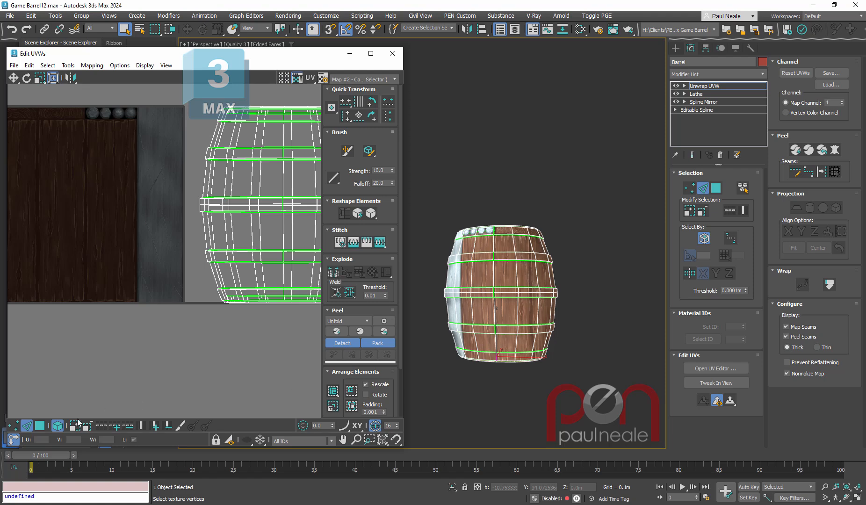
pyautogui.click(41, 426)
pyautogui.moveTo(252, 296); pyautogui.dragTo(64, 282)
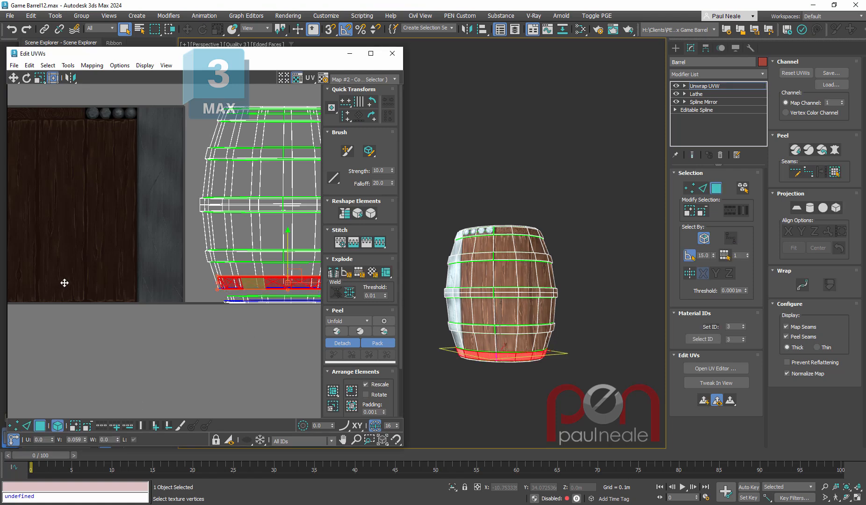
pyautogui.moveTo(295, 276); pyautogui.dragTo(118, 276)
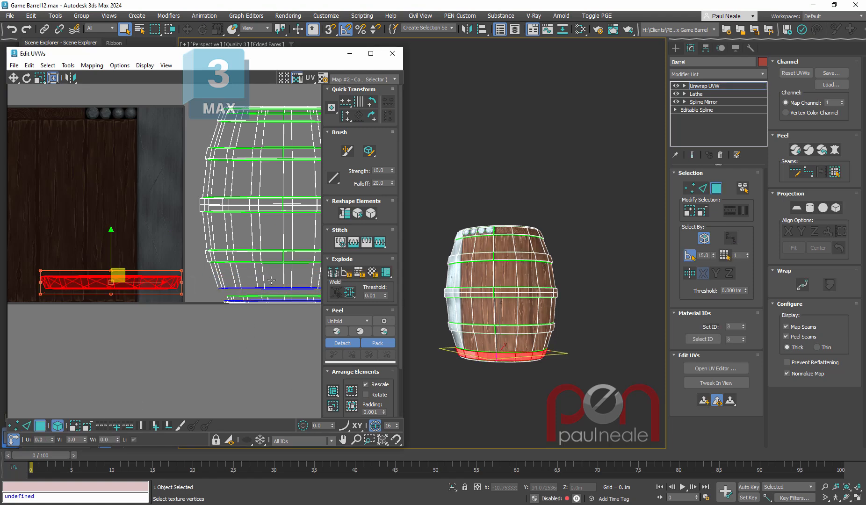
pyautogui.click(337, 332)
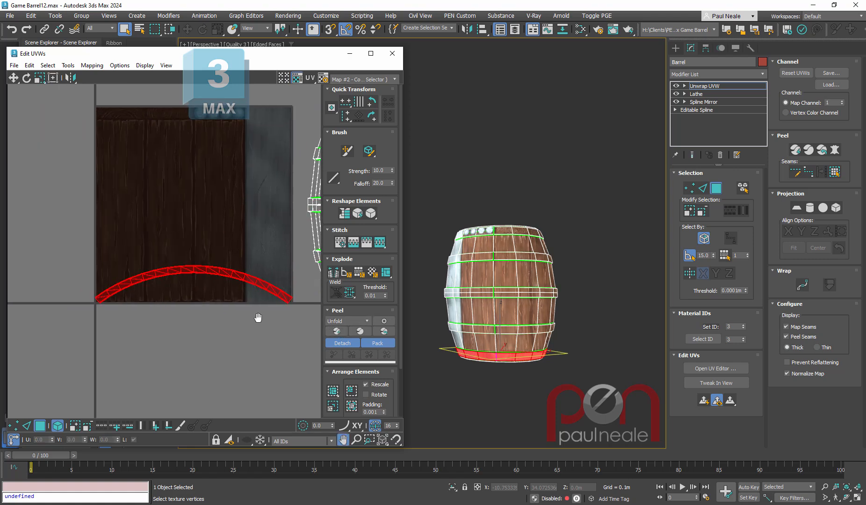
pyautogui.click(349, 212)
pyautogui.scroll(5, 271, 295)
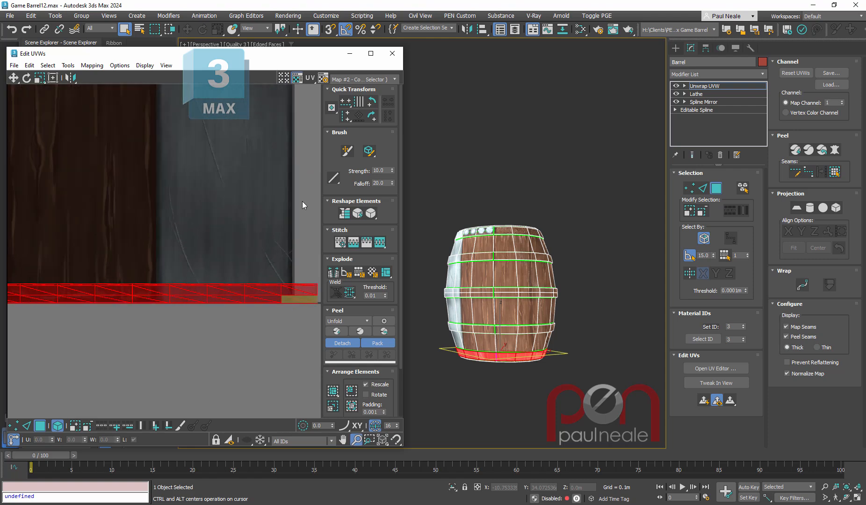
pyautogui.hotkey('ctrl', 'z')
pyautogui.scroll(2, 152, 198)
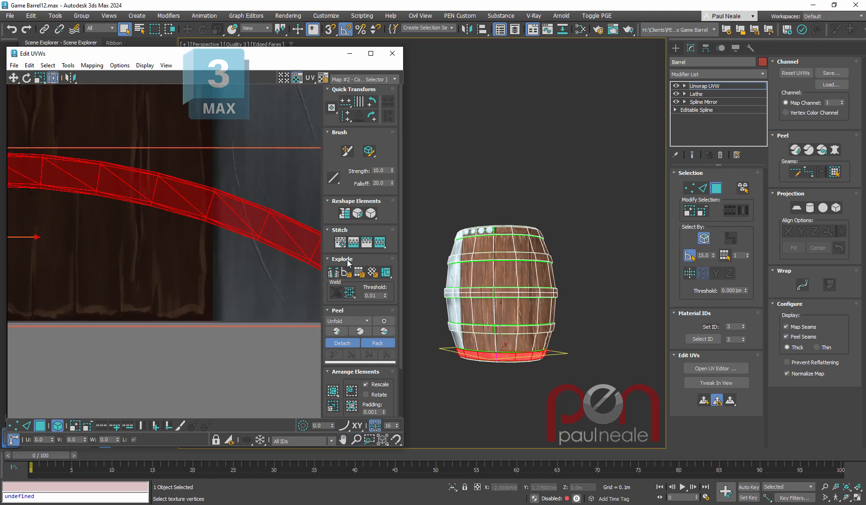
# - Straighten the peeled, curved bottom band UVs into a flat strip and apply Relax: Custom
pyautogui.click(344, 216)
pyautogui.moveTo(193, 323); pyautogui.dragTo(230, 273, button='middle')
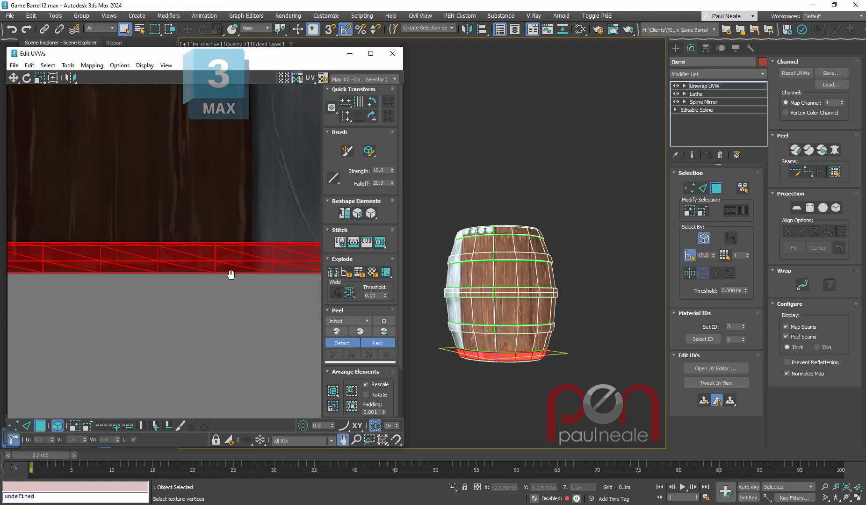
pyautogui.click(373, 216)
# - Rotate the bottom band's UV strip 90 degrees so that it stands vertically
pyautogui.keyDown('ctrl'); pyautogui.keyDown('alt'); pyautogui.moveTo(200, 263); pyautogui.dragTo(203, 391, button='middle'); pyautogui.keyUp('alt'); pyautogui.keyUp('ctrl')
pyautogui.moveTo(238, 304); pyautogui.dragTo(250, 326, button='middle')
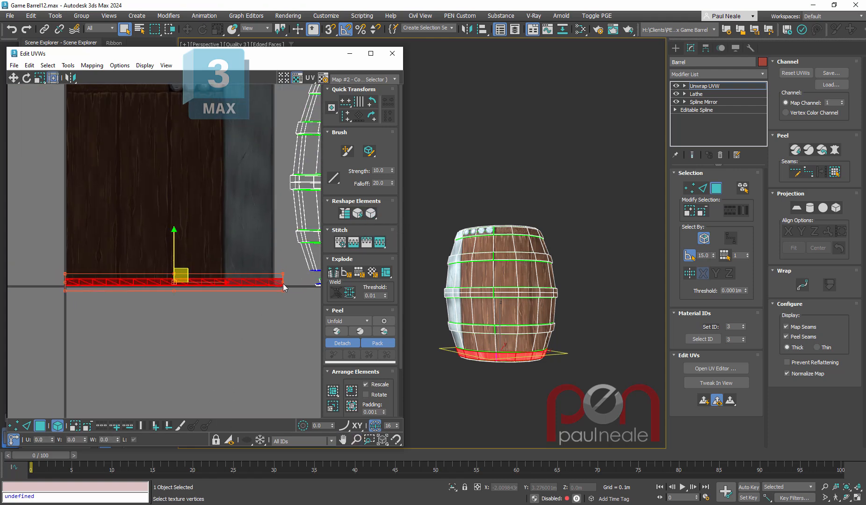
pyautogui.moveTo(282, 282); pyautogui.dragTo(179, 186)
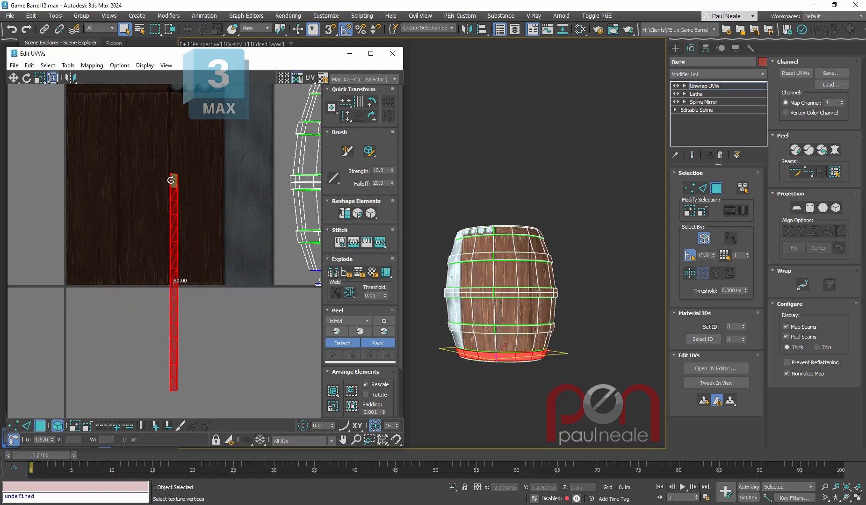
pyautogui.moveTo(196, 196); pyautogui.dragTo(197, 229, button='middle')
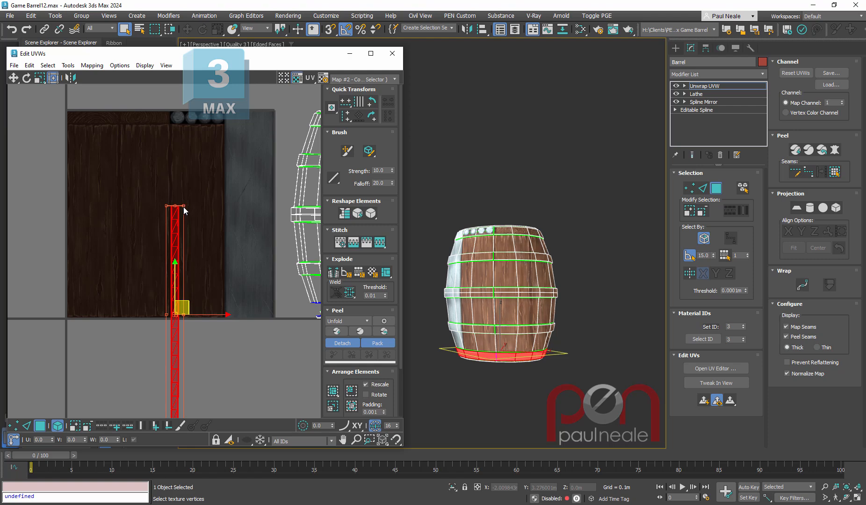
# - Scale the bottom band's UV strip to the texture tile's full height and narrow it beside the wood, on the metal area
pyautogui.moveTo(185, 204); pyautogui.dragTo(253, 111)
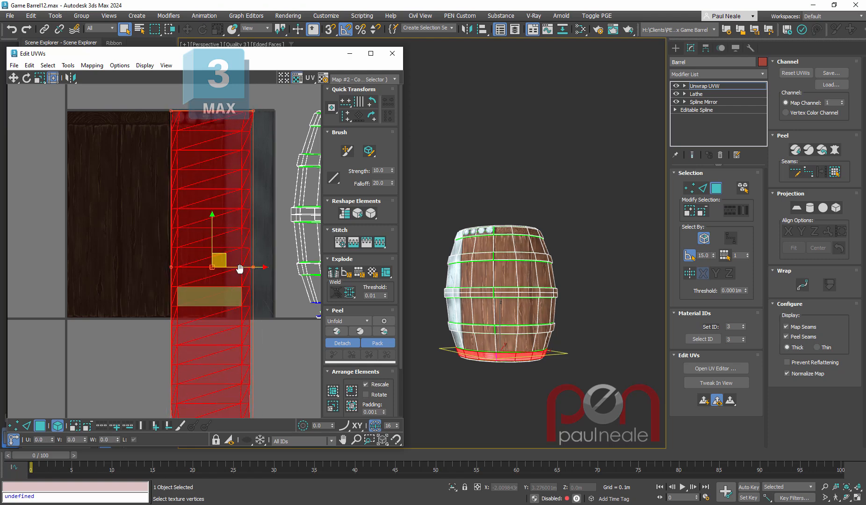
pyautogui.moveTo(240, 269); pyautogui.dragTo(252, 219, button='middle')
pyautogui.moveTo(183, 373); pyautogui.dragTo(237, 266)
pyautogui.moveTo(241, 268); pyautogui.dragTo(235, 358, button='middle')
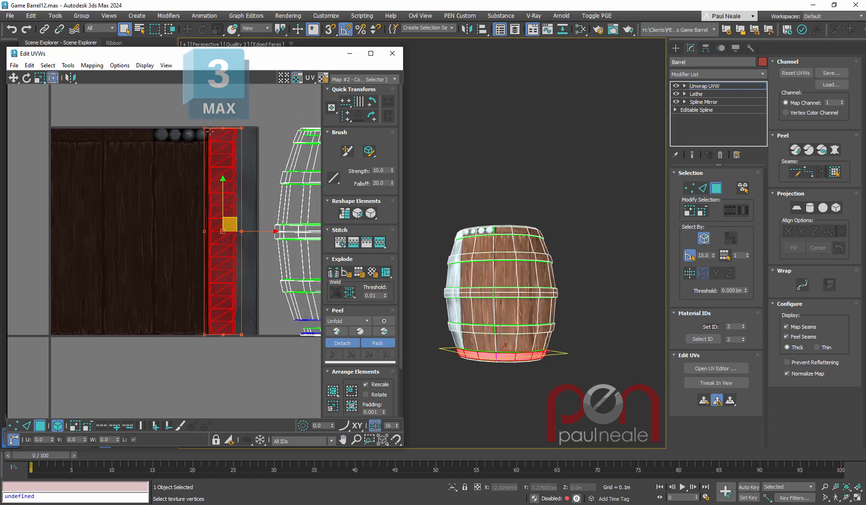
pyautogui.scroll(5, 275, 136)
pyautogui.moveTo(272, 128); pyautogui.dragTo(237, 127)
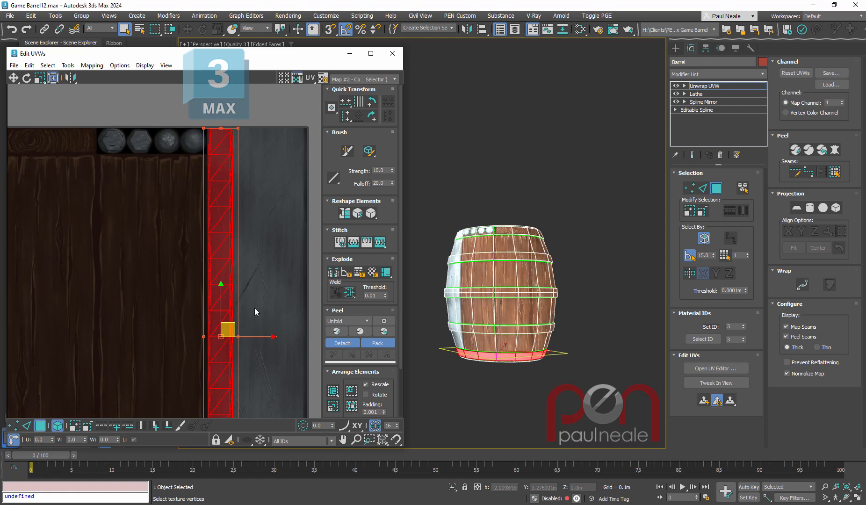
# - Fine-tune the bottom band strip's position and size so it stays inside the metal texture, clear of the wood
pyautogui.moveTo(251, 337); pyautogui.dragTo(255, 336)
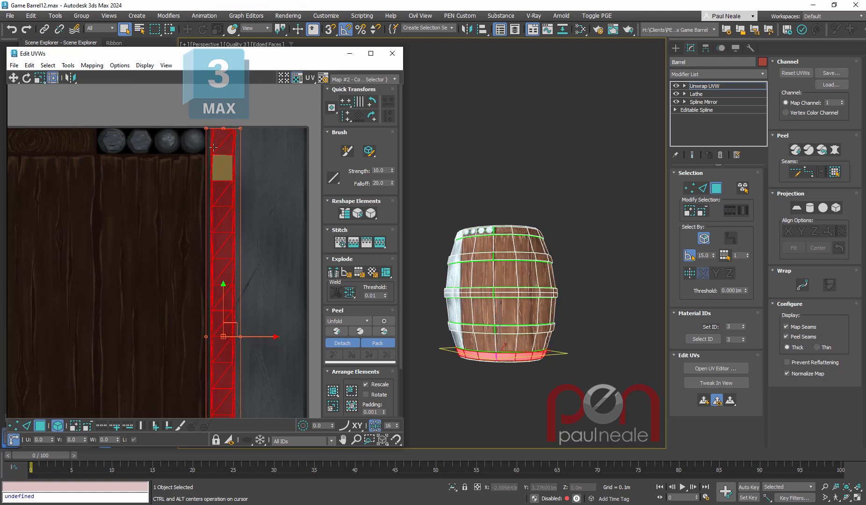
pyautogui.scroll(3, 207, 134)
pyautogui.moveTo(272, 120); pyautogui.dragTo(272, 120)
pyautogui.scroll(-2, 270, 223)
pyautogui.moveTo(269, 224); pyautogui.dragTo(257, 163, button='middle')
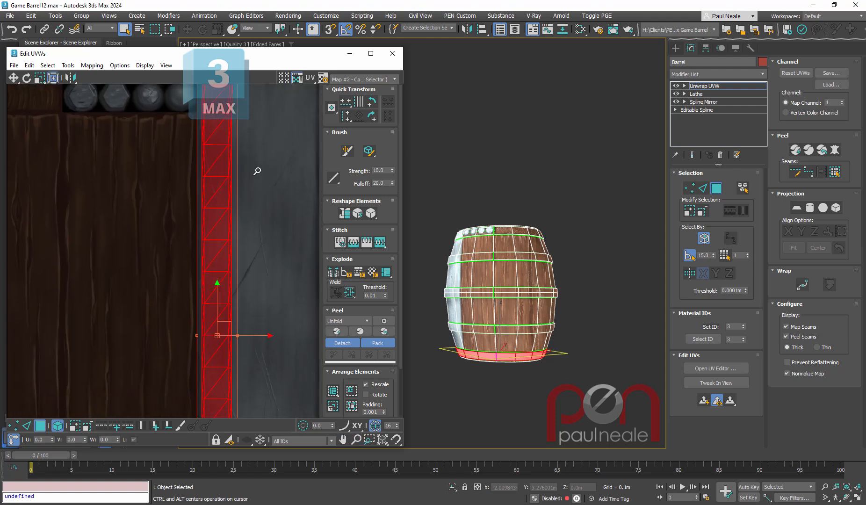
pyautogui.scroll(-3, 257, 160)
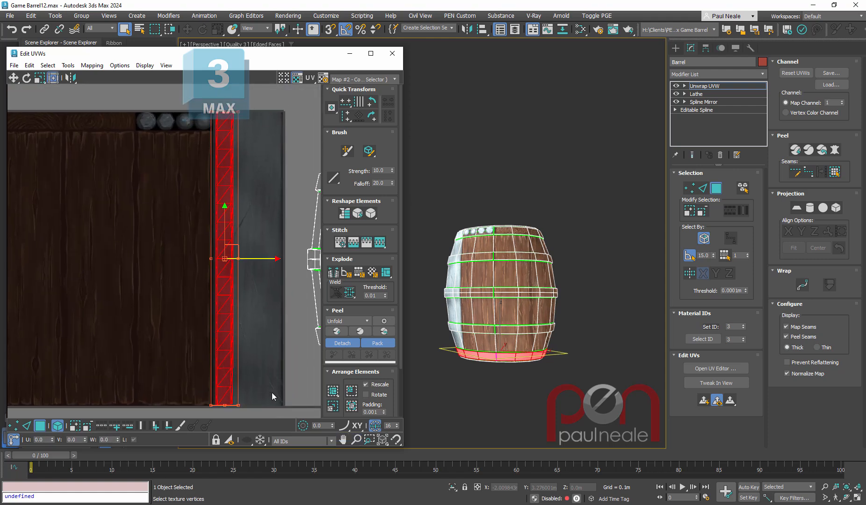
# - Deselect the bottom band, turn off the map seams display and check the metal texture around the barrel's base
pyautogui.click(503, 376)
pyautogui.keyDown('alt'); pyautogui.moveTo(521, 370); pyautogui.dragTo(508, 351, button='middle'); pyautogui.keyUp('alt')
pyautogui.scroll(4, 508, 351)
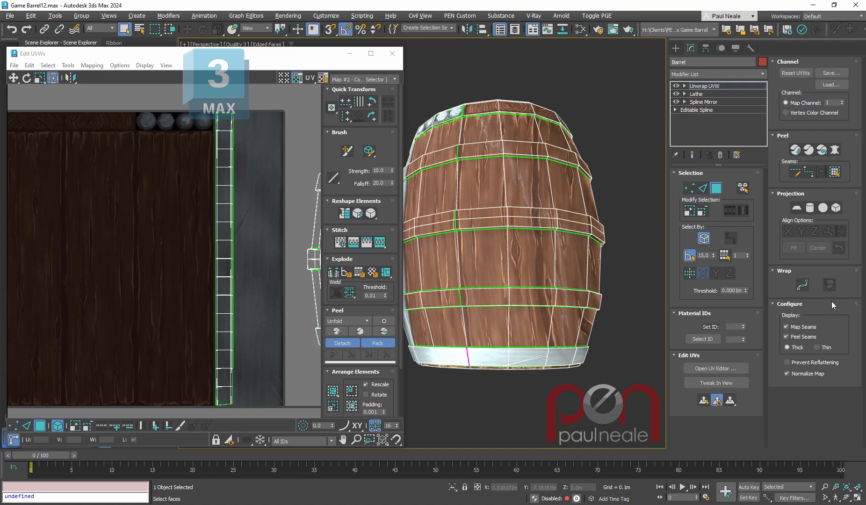
pyautogui.keyDown('alt'); pyautogui.moveTo(496, 266); pyautogui.dragTo(530, 296, button='middle'); pyautogui.keyUp('alt')
# - Lay out the remaining hoops as straight vertical UV strips side by side over the metal texture
pyautogui.moveTo(248, 295); pyautogui.dragTo(89, 274, button='middle')
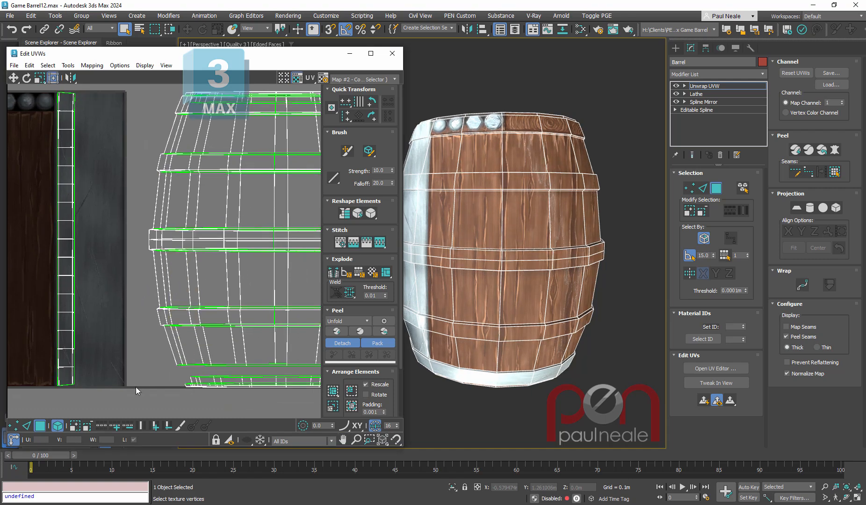
pyautogui.click(209, 319)
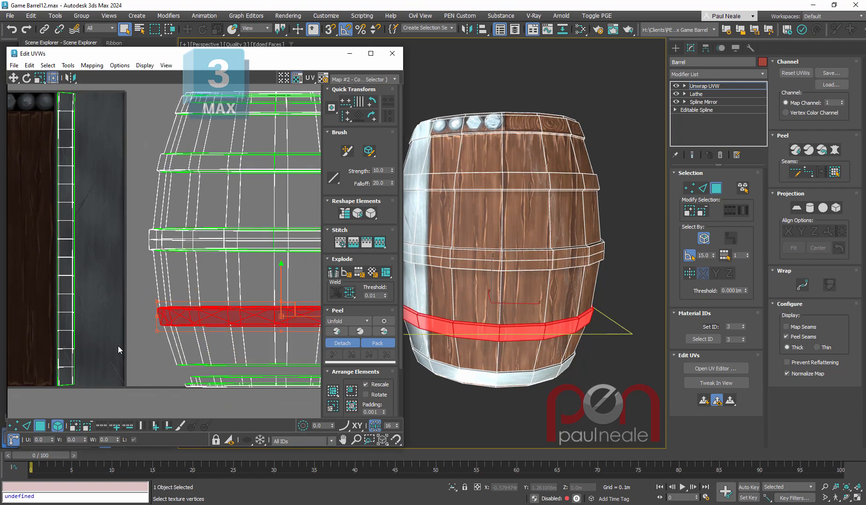
pyautogui.moveTo(196, 335); pyautogui.dragTo(206, 326, button='middle')
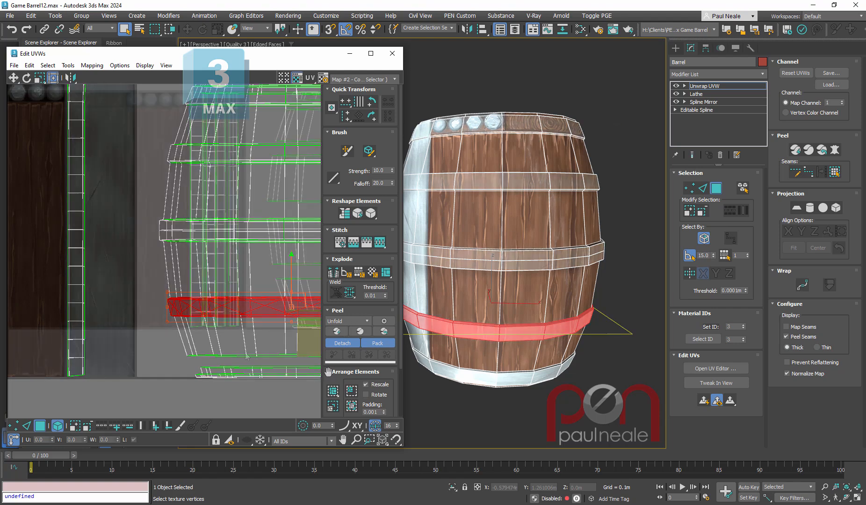
pyautogui.moveTo(254, 234); pyautogui.dragTo(236, 273, button='middle')
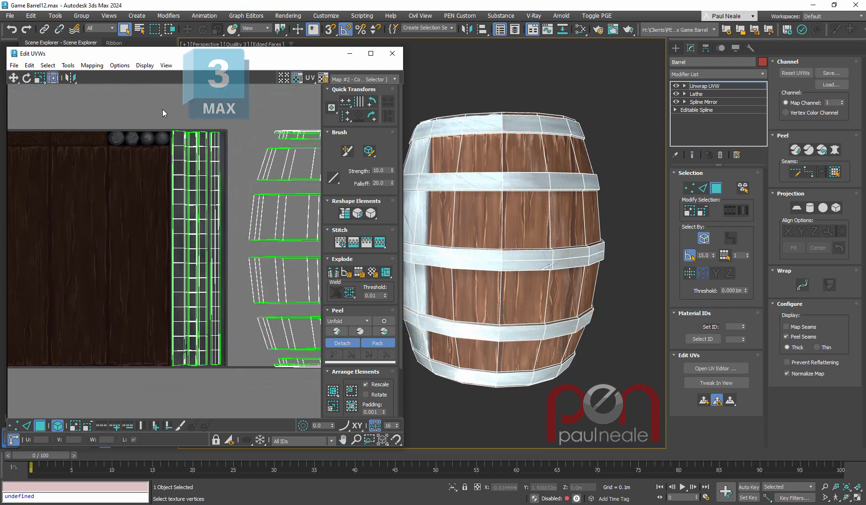
pyautogui.moveTo(162, 112); pyautogui.dragTo(229, 161)
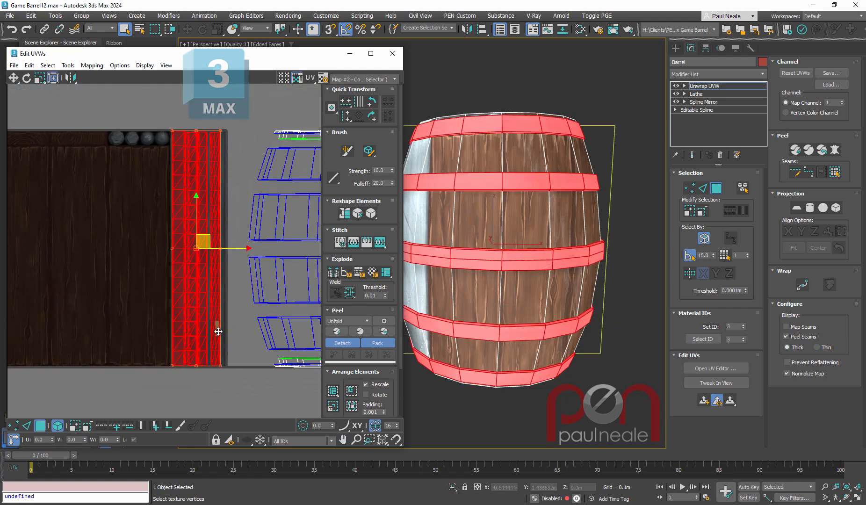
pyautogui.click(593, 320)
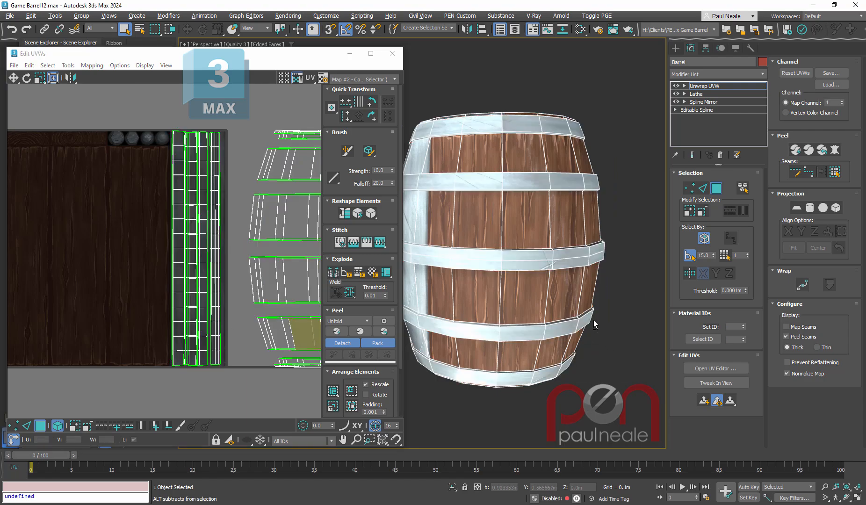
pyautogui.moveTo(594, 320)
pyautogui.keyDown('alt'); pyautogui.mouseDown(button='middle')
pyautogui.moveTo(470, 351)
pyautogui.moveTo(538, 341)
pyautogui.mouseUp(button='middle'); pyautogui.keyUp('alt')
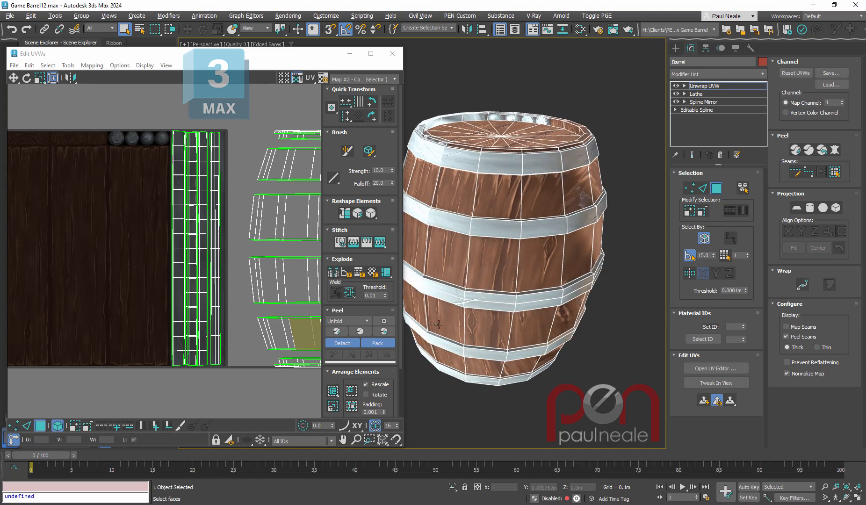
# - Select all the hoop strips on the metal texture and hide them in the UV editor
pyautogui.click(181, 146)
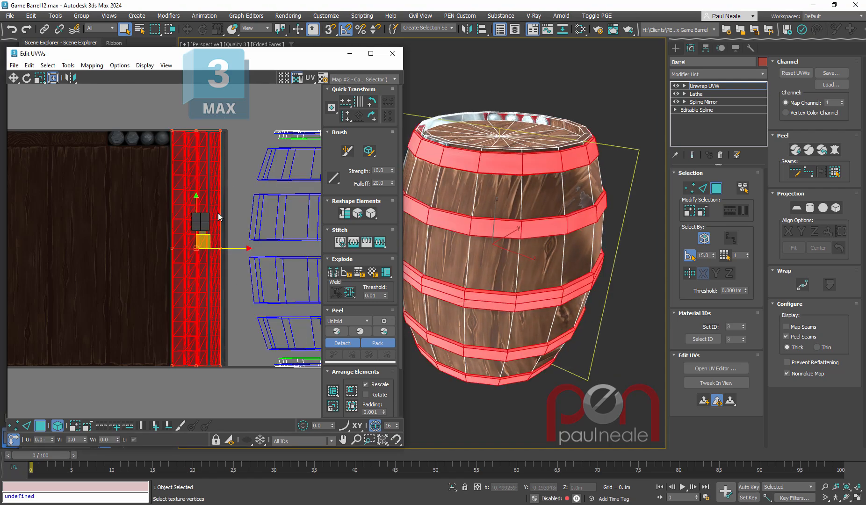
pyautogui.click(228, 207)
pyautogui.scroll(-4, 190, 286)
pyautogui.moveTo(237, 287); pyautogui.dragTo(180, 286, button='middle')
pyautogui.moveTo(106, 255); pyautogui.dragTo(149, 249, button='middle')
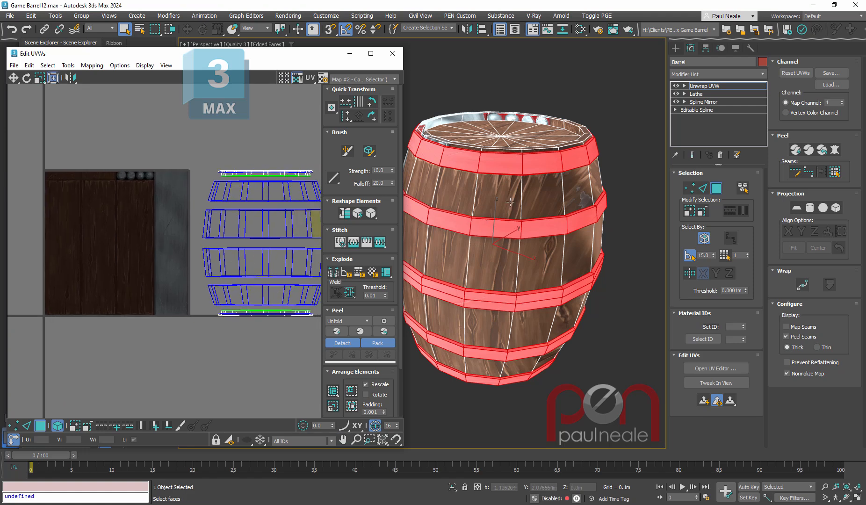
# - Select one vertical column of wood faces from the upper rim to the lower rim and apply Quick Planar Map
pyautogui.keyDown('alt'); pyautogui.moveTo(511, 195); pyautogui.dragTo(484, 238, button='middle'); pyautogui.keyUp('alt')
pyautogui.click(484, 238)
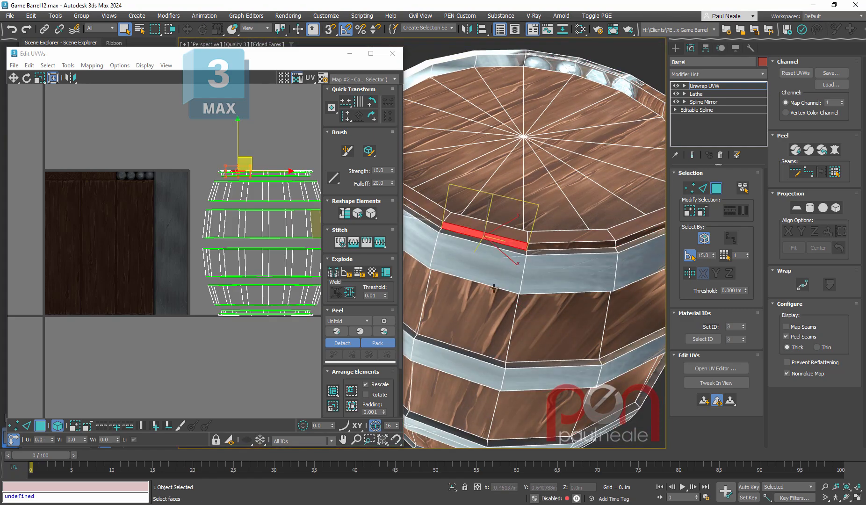
pyautogui.keyDown('ctrl'); pyautogui.click(467, 301); pyautogui.keyUp('ctrl')
pyautogui.keyDown('ctrl'); pyautogui.keyDown('alt'); pyautogui.moveTo(487, 299); pyautogui.dragTo(504, 215, button='middle'); pyautogui.keyUp('alt'); pyautogui.keyUp('ctrl')
pyautogui.keyDown('ctrl'); pyautogui.click(487, 282); pyautogui.keyUp('ctrl')
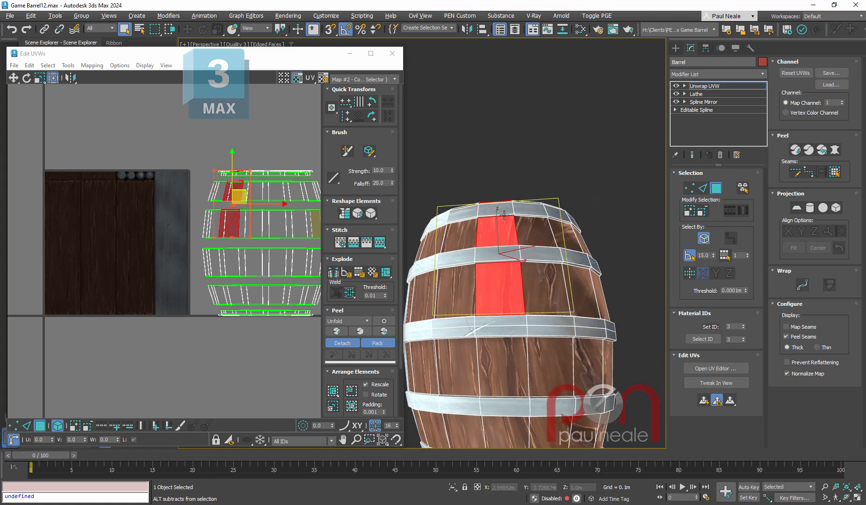
pyautogui.keyDown('ctrl'); pyautogui.click(501, 353); pyautogui.keyUp('ctrl')
pyautogui.moveTo(516, 333); pyautogui.dragTo(495, 207, button='middle')
pyautogui.keyDown('ctrl'); pyautogui.click(483, 309); pyautogui.keyUp('ctrl')
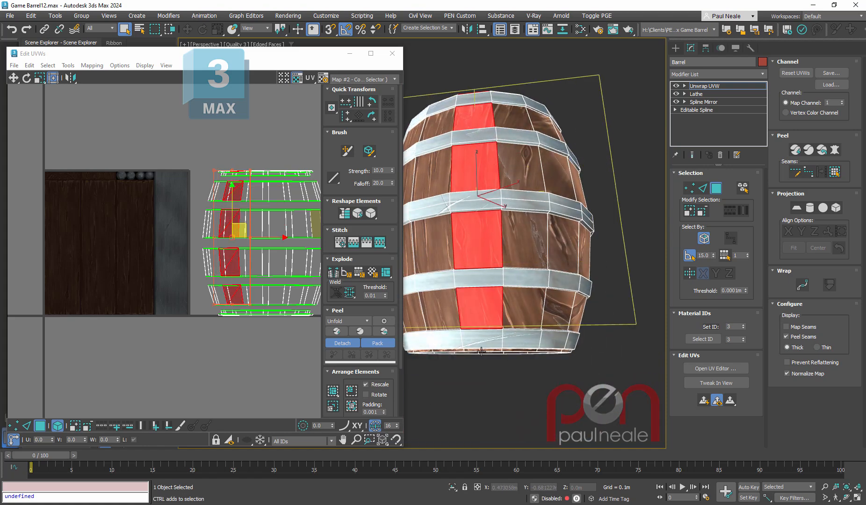
pyautogui.keyDown('ctrl'); pyautogui.click(488, 347); pyautogui.keyUp('ctrl')
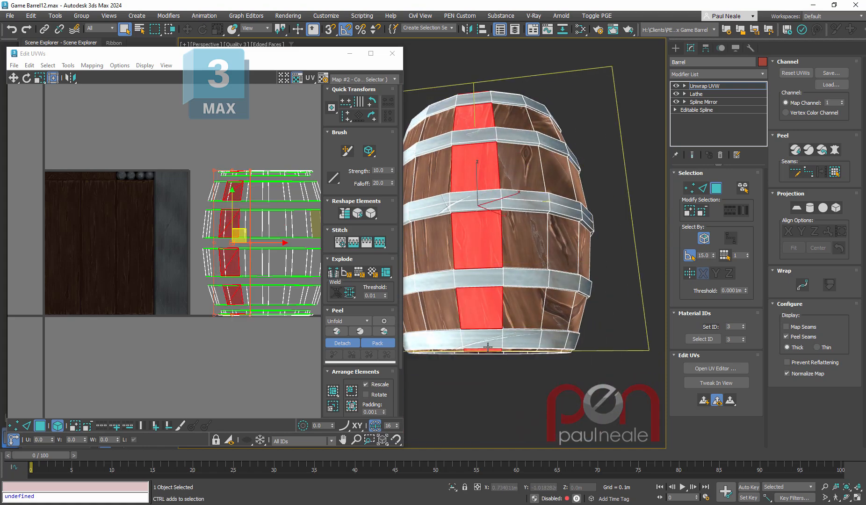
pyautogui.click(704, 401)
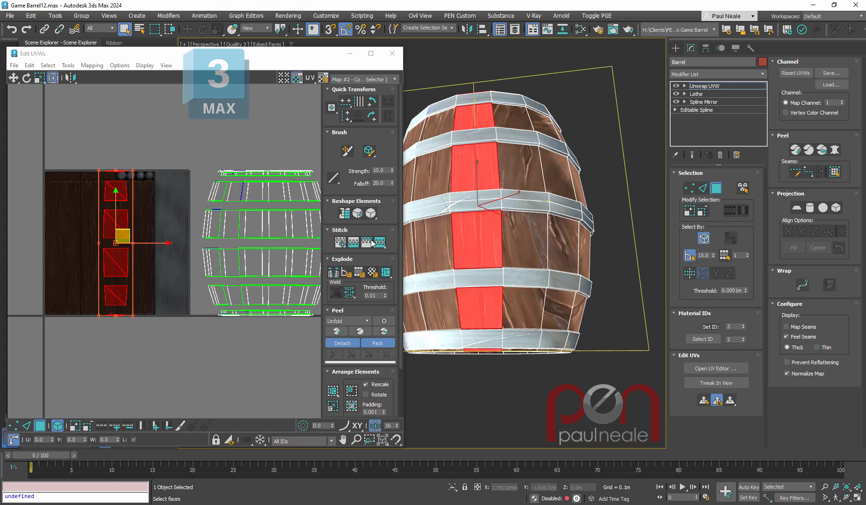
# - Straighten the plank column's UVs and scale them to fit the wood section below the bolts, next to the metal
pyautogui.click(343, 214)
pyautogui.scroll(4, 85, 187)
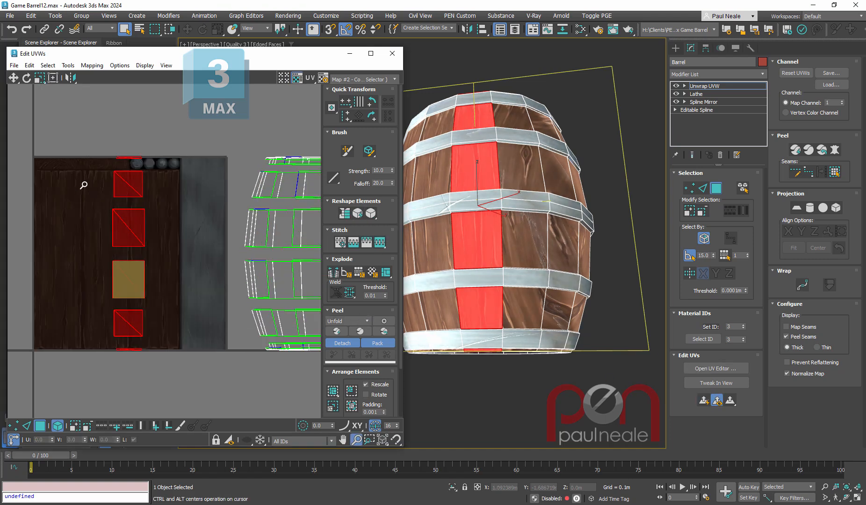
pyautogui.moveTo(176, 135); pyautogui.dragTo(217, 154)
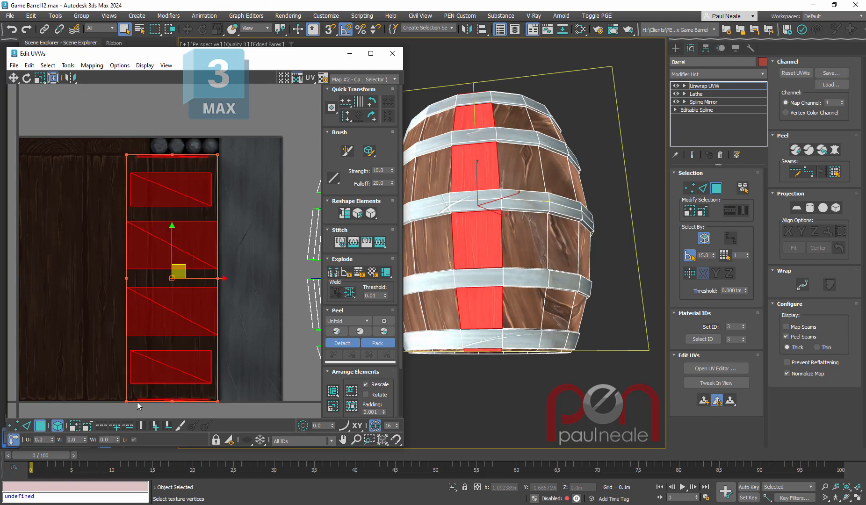
pyautogui.moveTo(126, 401); pyautogui.dragTo(150, 398)
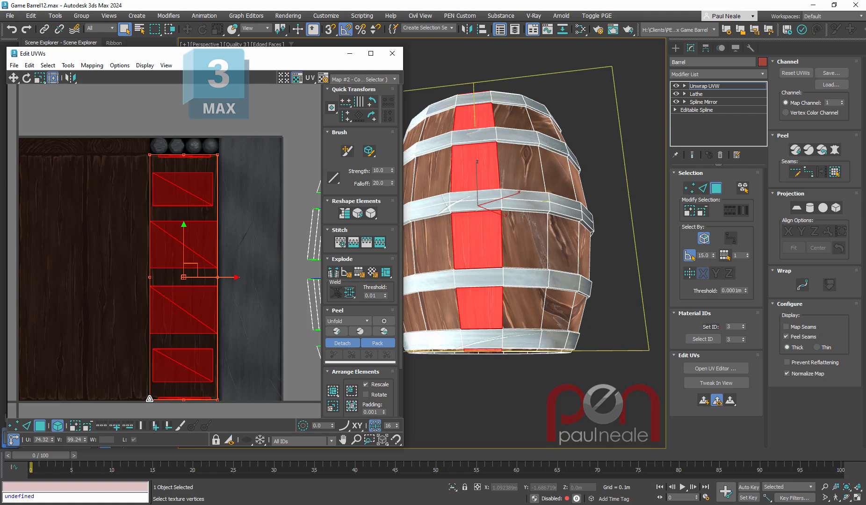
pyautogui.scroll(2, 148, 329)
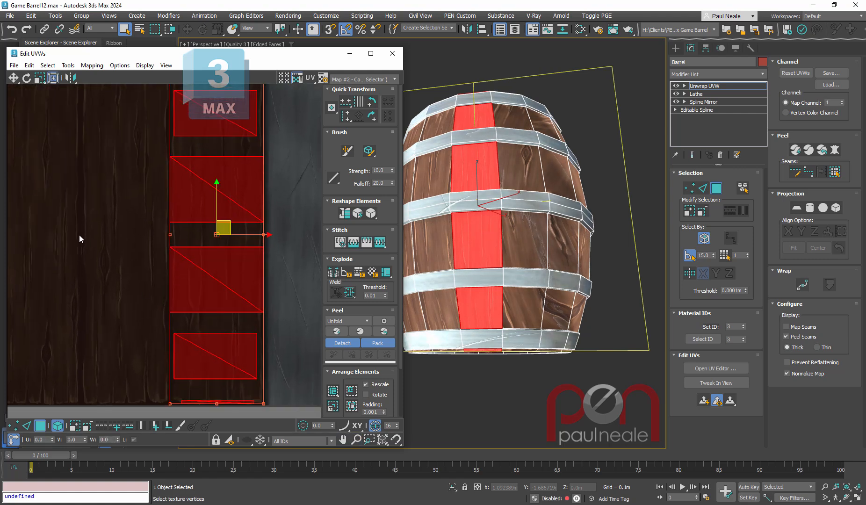
pyautogui.moveTo(174, 277); pyautogui.dragTo(171, 269, button='middle')
pyautogui.scroll(-1, 166, 302)
pyautogui.scroll(3, 214, 390)
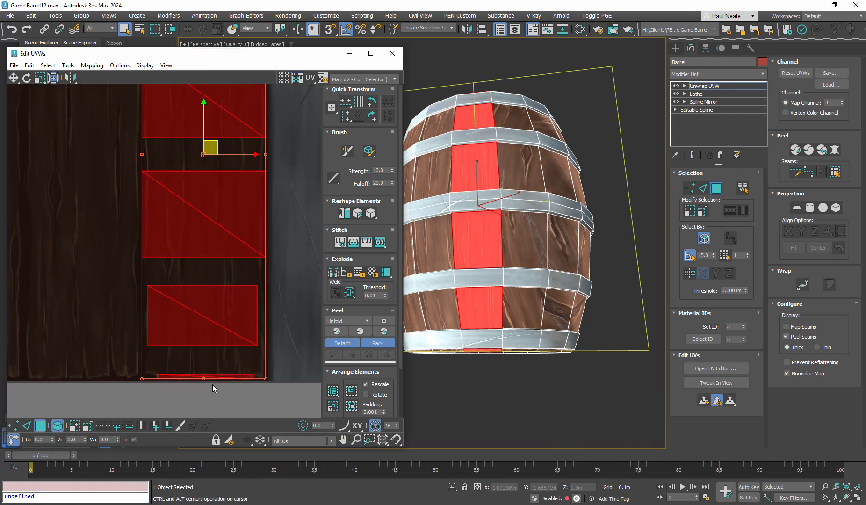
# - Widen the lower rim face and the lowest plank face to span the wood section's width
pyautogui.moveTo(212, 385); pyautogui.dragTo(266, 373)
pyautogui.press('r')
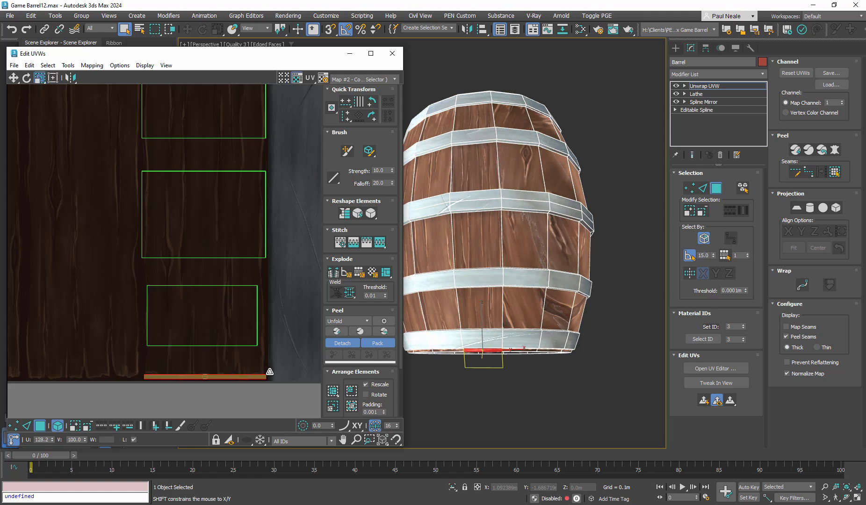
pyautogui.click(244, 329)
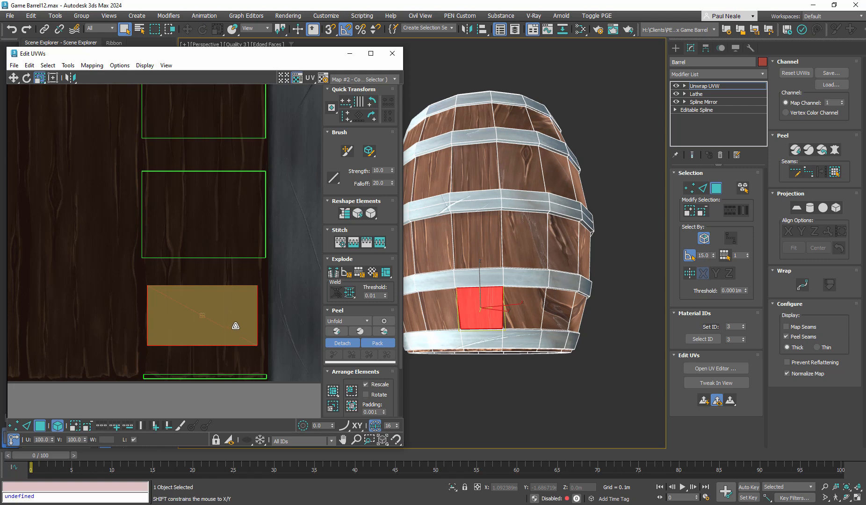
pyautogui.moveTo(236, 326); pyautogui.dragTo(253, 323)
# - Widen the uppermost plank face and the upper rim face to match the wood section's width
pyautogui.click(195, 230)
pyautogui.moveTo(195, 231); pyautogui.dragTo(199, 362, button='middle')
pyautogui.click(203, 250)
pyautogui.moveTo(203, 249); pyautogui.dragTo(197, 406, button='middle')
pyautogui.click(212, 265)
pyautogui.moveTo(218, 268); pyautogui.dragTo(226, 269)
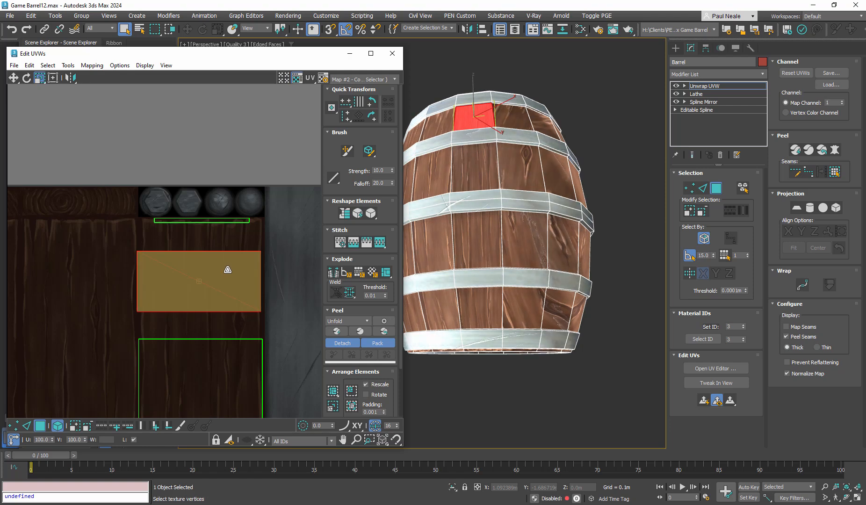
pyautogui.press('w')
pyautogui.click(229, 221)
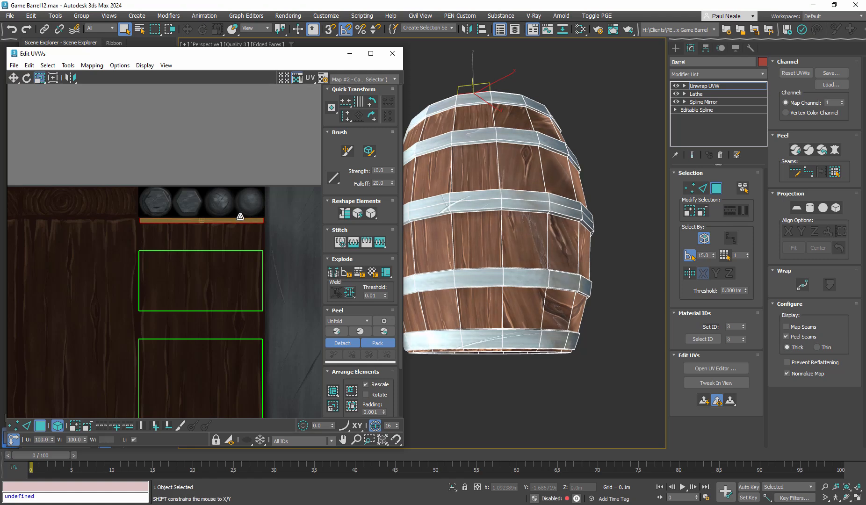
pyautogui.moveTo(230, 221); pyautogui.dragTo(232, 223)
# - Select the lower rim face's UVs and stretch them slightly taller at the lower end of the wood section
pyautogui.moveTo(218, 293); pyautogui.dragTo(206, 85, button='middle')
pyautogui.keyDown('ctrl'); pyautogui.keyDown('alt'); pyautogui.moveTo(203, 205); pyautogui.dragTo(194, 262, button='middle'); pyautogui.keyUp('alt'); pyautogui.keyUp('ctrl')
pyautogui.moveTo(187, 349)
pyautogui.keyDown('ctrl'); pyautogui.keyDown('alt'); pyautogui.mouseDown(button='middle')
pyautogui.moveTo(191, 305)
pyautogui.moveTo(191, 339)
pyautogui.mouseUp(button='middle'); pyautogui.keyUp('alt'); pyautogui.keyUp('ctrl')
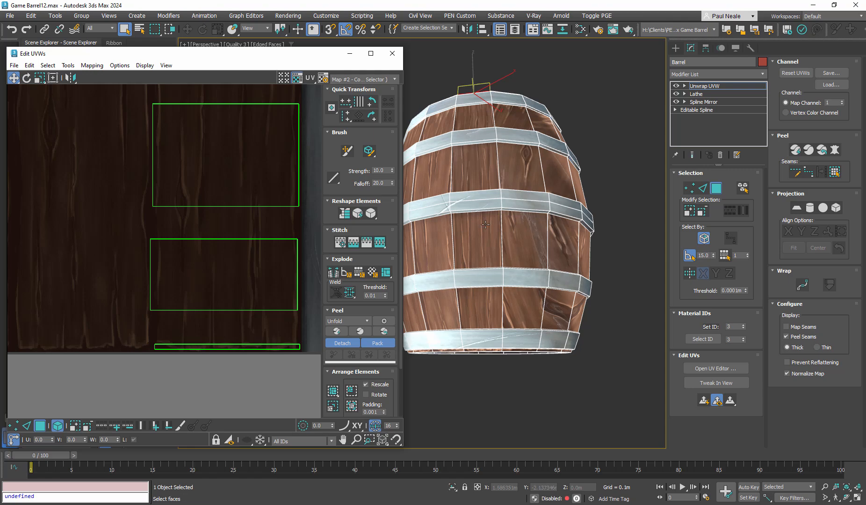
pyautogui.moveTo(214, 332); pyautogui.dragTo(216, 357)
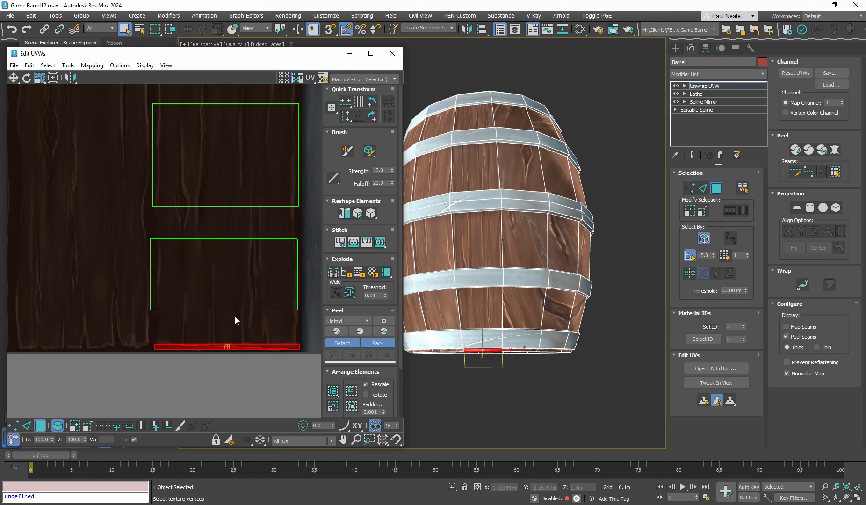
pyautogui.scroll(-2, 503, 194)
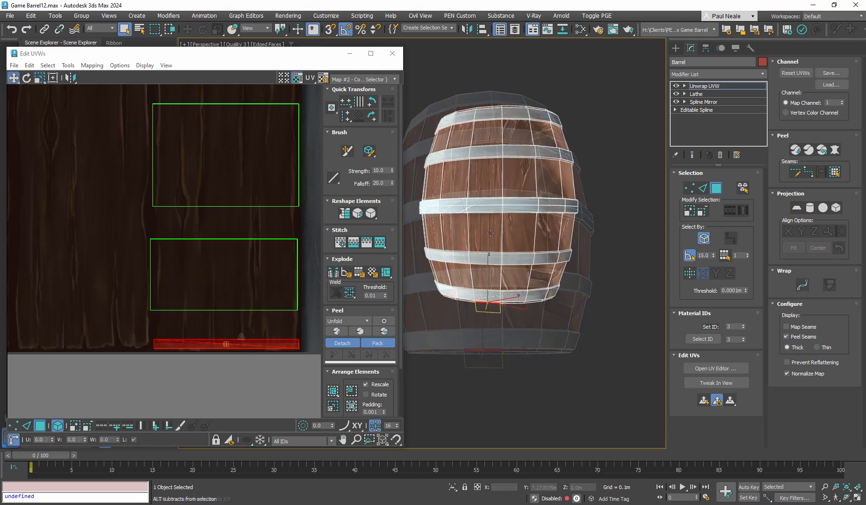
pyautogui.keyDown('alt'); pyautogui.moveTo(503, 194); pyautogui.dragTo(496, 267, button='middle'); pyautogui.keyUp('alt')
pyautogui.scroll(5, 488, 187)
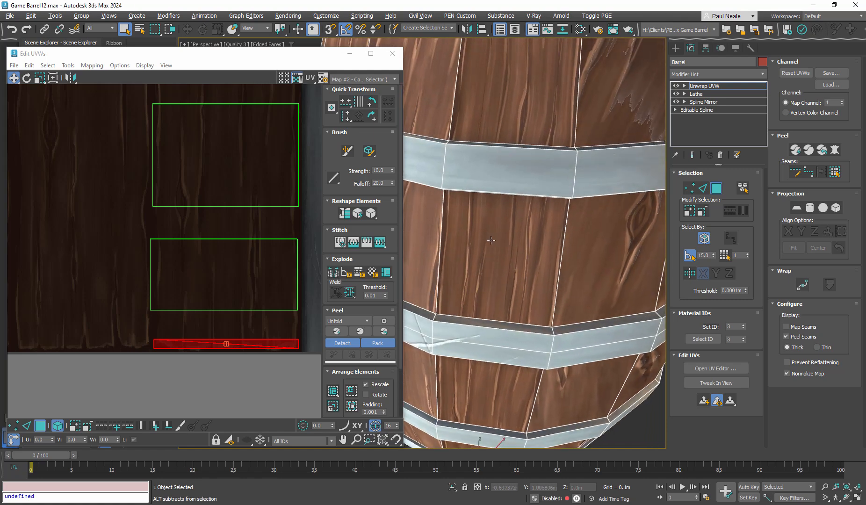
pyautogui.scroll(-5, 502, 248)
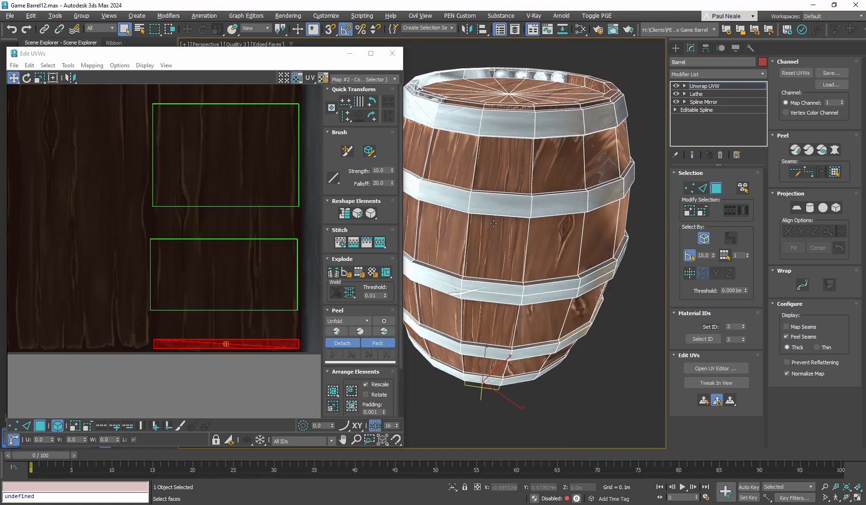
# - Examine how the wood texture runs along the remapped plank column and the upper rim of the barrel
pyautogui.keyDown('alt'); pyautogui.moveTo(508, 117); pyautogui.dragTo(529, 286, button='middle'); pyautogui.keyUp('alt')
pyautogui.scroll(5, 522, 135)
pyautogui.scroll(-5, 523, 135)
pyautogui.scroll(-4, 508, 242)
pyautogui.click(582, 323)
pyautogui.moveTo(287, 57)
pyautogui.mouseDown()
pyautogui.moveTo(516, 53)
pyautogui.moveTo(286, 40)
pyautogui.mouseUp()
pyautogui.keyDown('alt'); pyautogui.moveTo(617, 228); pyautogui.dragTo(567, 212, button='middle'); pyautogui.keyUp('alt')
pyautogui.scroll(1, 508, 238)
pyautogui.keyDown('alt'); pyautogui.moveTo(508, 237); pyautogui.dragTo(509, 258, button='middle'); pyautogui.keyUp('alt')
pyautogui.scroll(2, 498, 228)
pyautogui.click(539, 242)
pyautogui.click(540, 241)
pyautogui.scroll(-4, 510, 257)
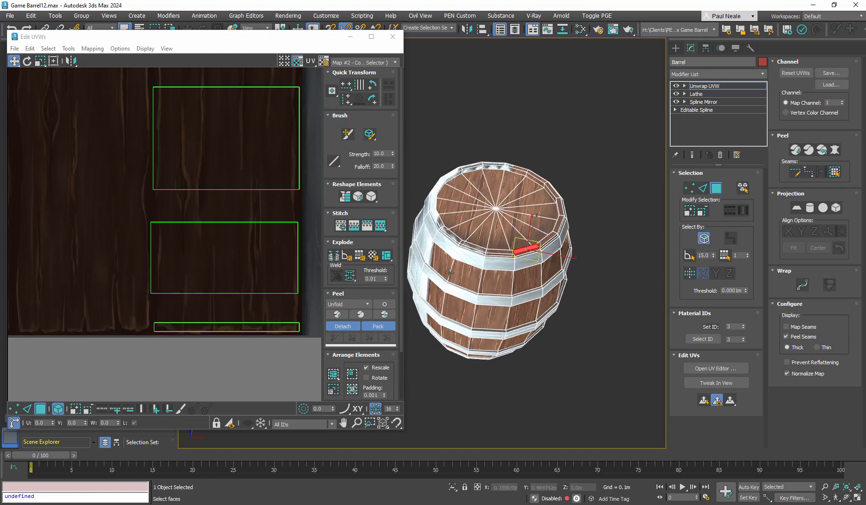
# - Select all the finished plank column's UV faces on the wood texture and hide them
pyautogui.moveTo(169, 209); pyautogui.dragTo(198, 302, button='middle')
pyautogui.keyDown('ctrl'); pyautogui.keyDown('alt'); pyautogui.moveTo(197, 302); pyautogui.dragTo(185, 366, button='middle'); pyautogui.keyUp('alt'); pyautogui.keyUp('ctrl')
pyautogui.moveTo(182, 363); pyautogui.dragTo(262, 134)
pyautogui.rightClick(209, 231)
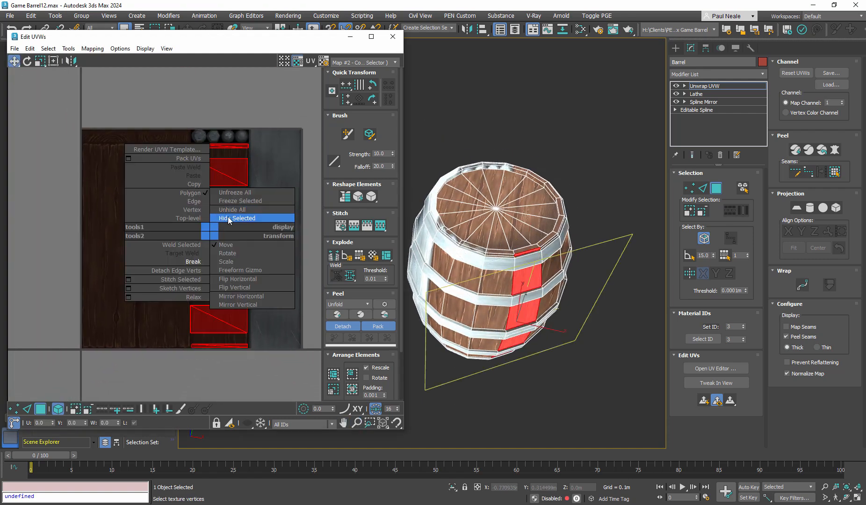
pyautogui.click(229, 218)
# - Select one flat top face of the barrel's upper rim and apply a quick planar map to it
pyautogui.click(527, 249)
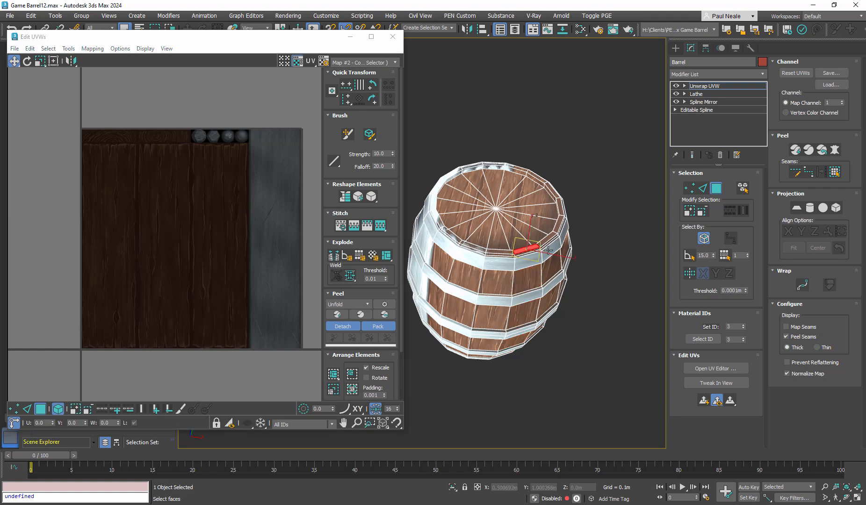
pyautogui.scroll(6, 524, 250)
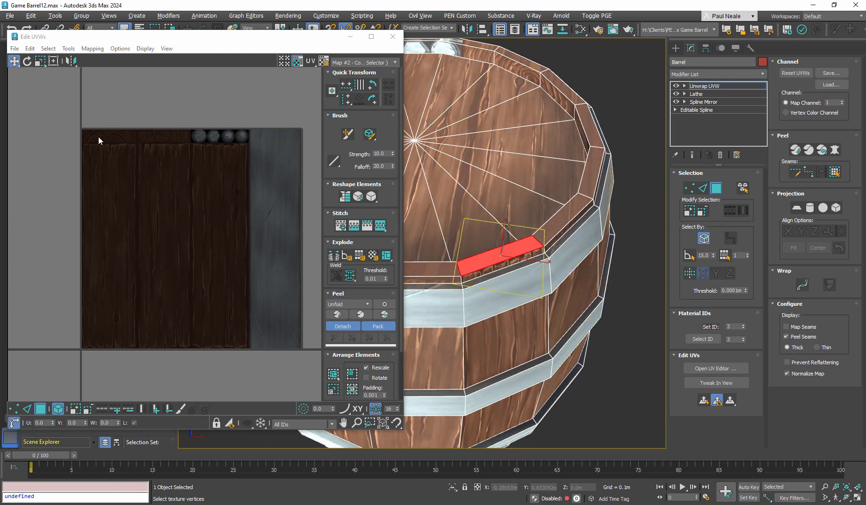
pyautogui.scroll(3, 116, 126)
pyautogui.moveTo(117, 124); pyautogui.dragTo(118, 111, button='middle')
pyautogui.scroll(-2, 113, 134)
pyautogui.moveTo(234, 232); pyautogui.dragTo(231, 227, button='middle')
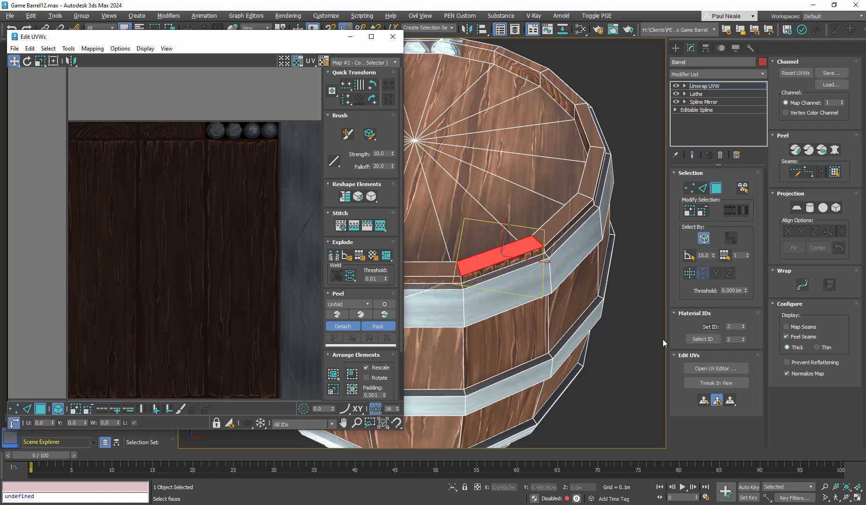
pyautogui.click(703, 402)
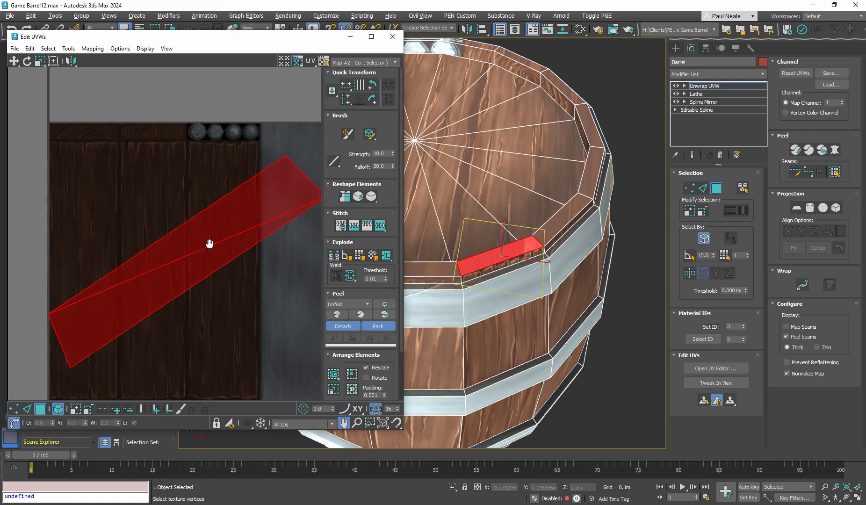
# - Rotate the rim face's UVs until the long strip lies roughly horizontal across the texture
pyautogui.moveTo(253, 233); pyautogui.dragTo(249, 232, button='middle')
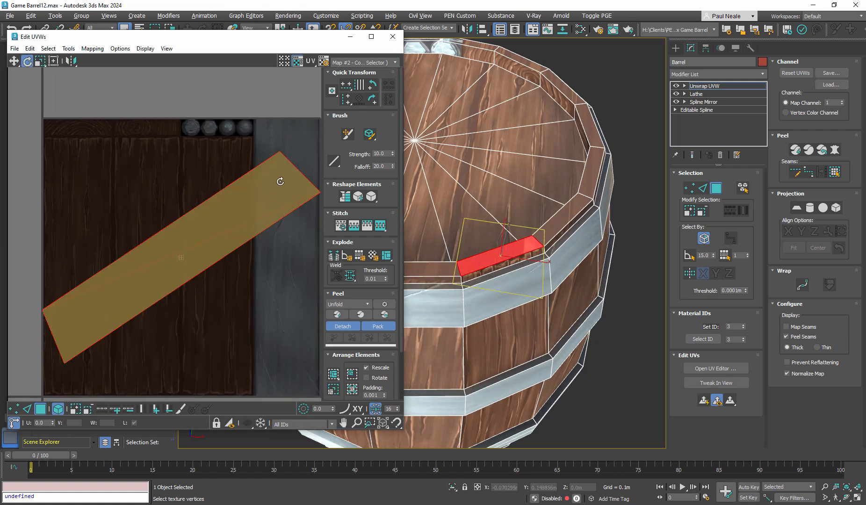
pyautogui.click(268, 198)
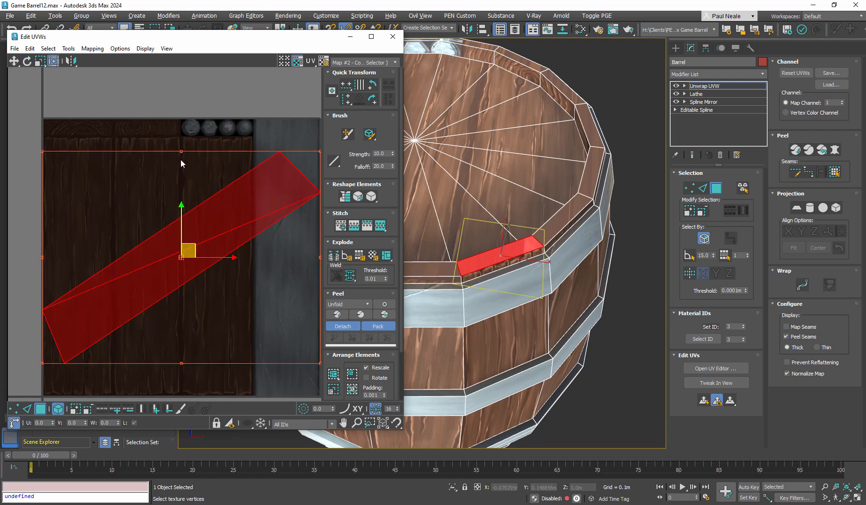
pyautogui.moveTo(181, 163); pyautogui.dragTo(74, 411)
pyautogui.press('w')
pyautogui.moveTo(218, 259); pyautogui.dragTo(194, 232, button='middle')
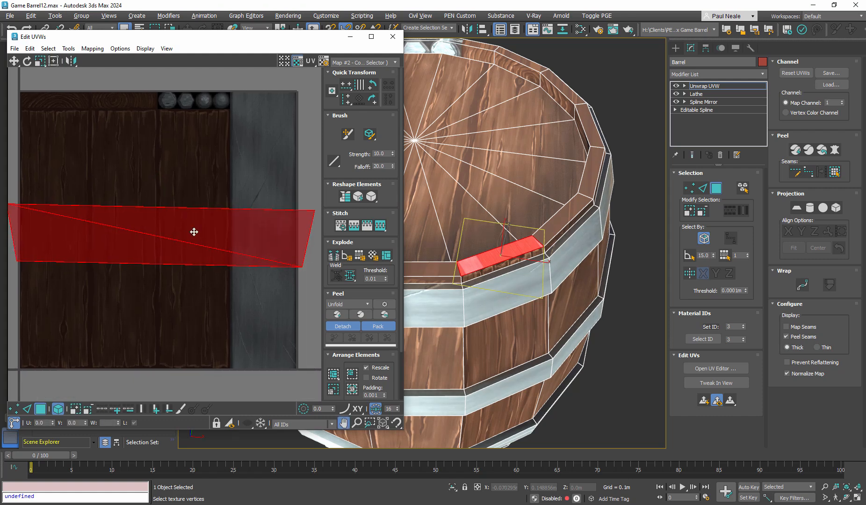
# - Move the rim face's UVs onto the first end-grain block above the planks, scale them to fit inside it and straighten them
pyautogui.scroll(-2, 194, 232)
pyautogui.moveTo(193, 232); pyautogui.dragTo(193, 136)
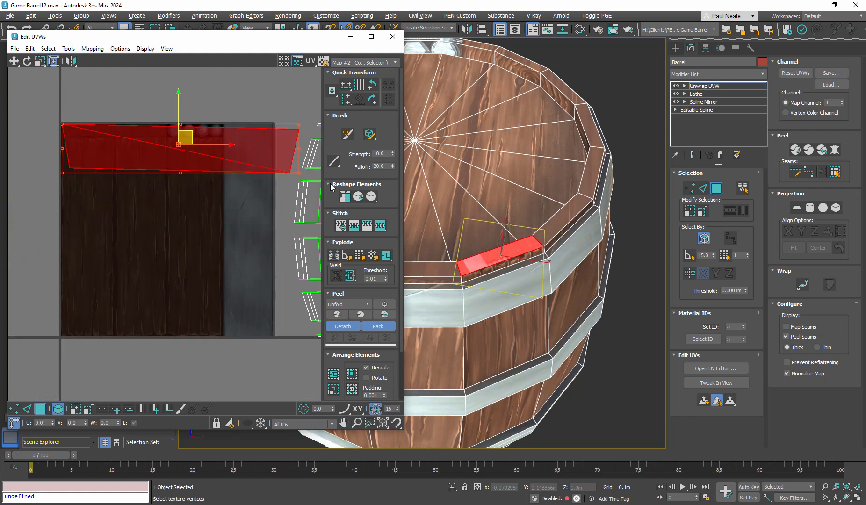
pyautogui.moveTo(298, 173); pyautogui.dragTo(117, 136)
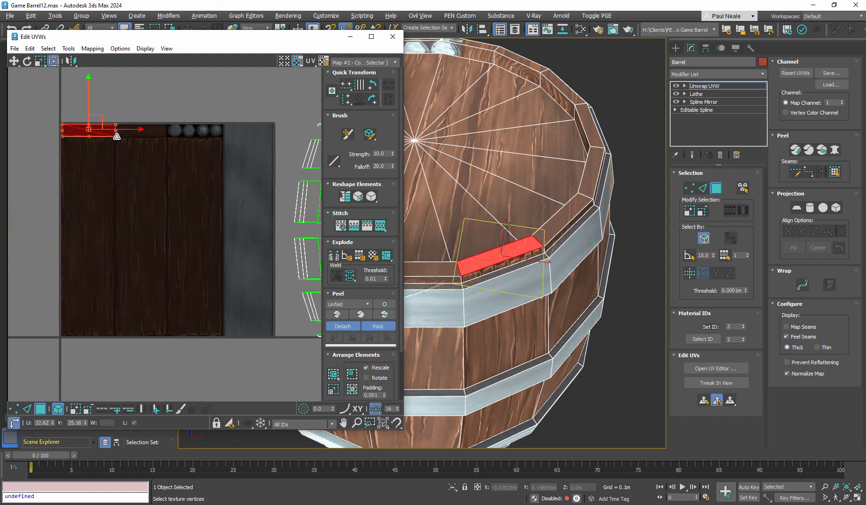
pyautogui.scroll(6, 89, 103)
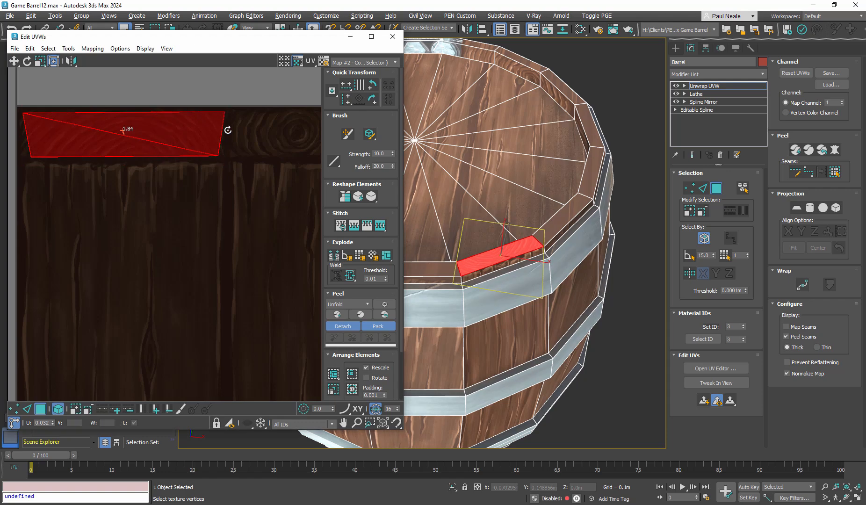
# - Deselect the rim face and examine how the end-grain texture sits on it up close
pyautogui.click(623, 284)
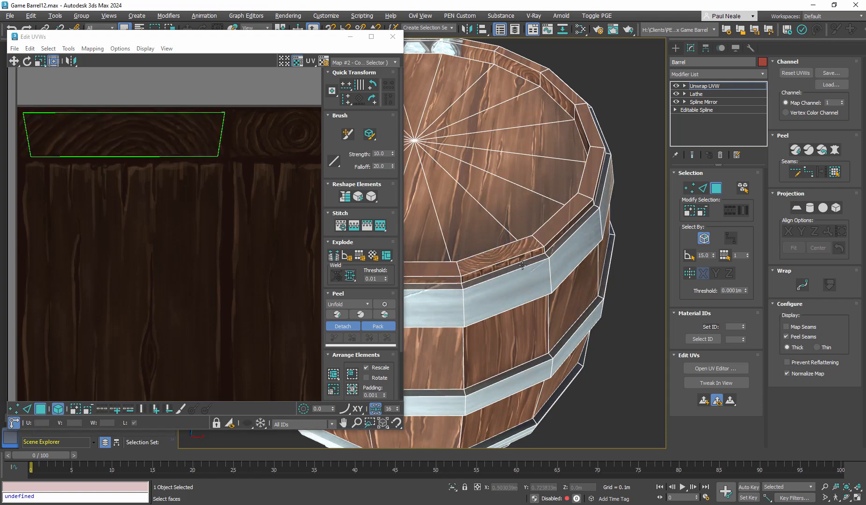
pyautogui.keyDown('alt'); pyautogui.moveTo(575, 306); pyautogui.dragTo(523, 269, button='middle'); pyautogui.keyUp('alt')
pyautogui.scroll(7, 520, 267)
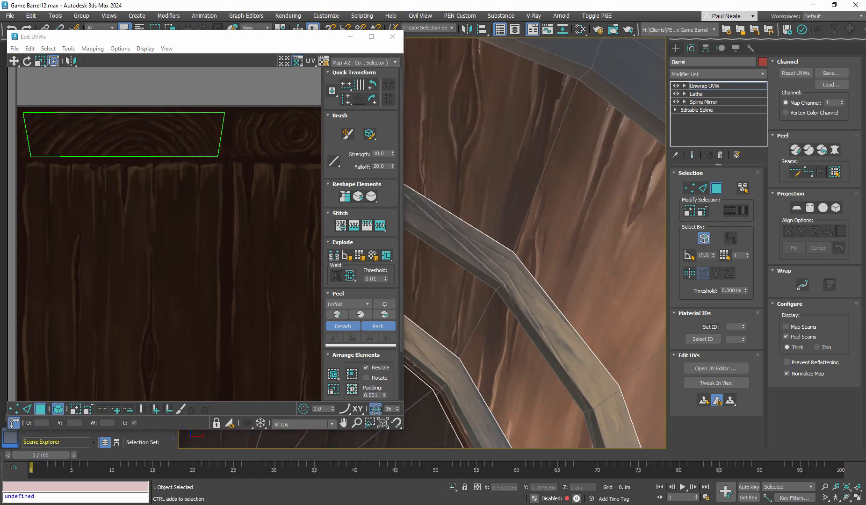
pyautogui.scroll(-3, 519, 265)
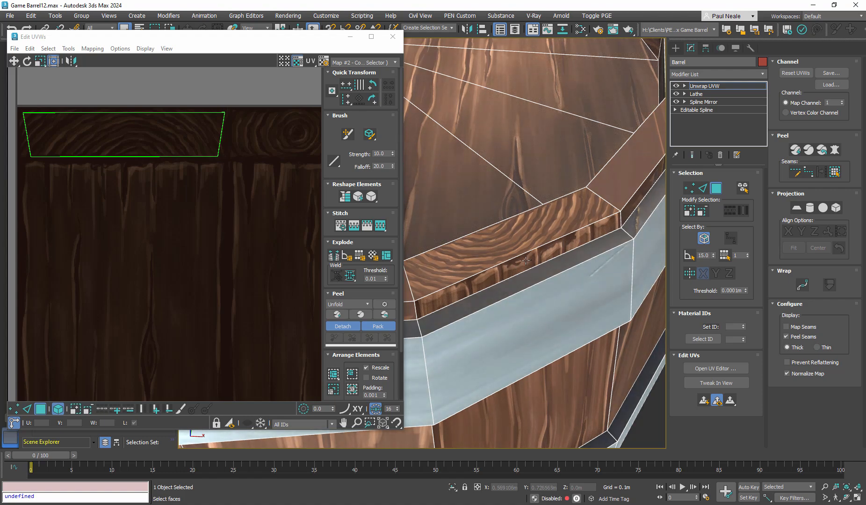
pyautogui.press('z')
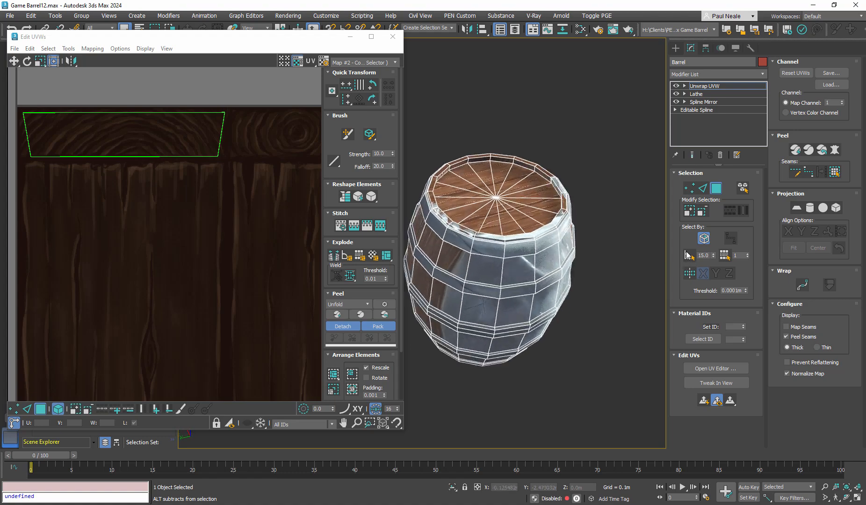
# - Pick a face on the far side of the rim and examine the remaining planks around the barrel against the texture layout
pyautogui.scroll(8, 522, 161)
pyautogui.click(483, 180)
pyautogui.keyDown('alt'); pyautogui.moveTo(483, 180); pyautogui.dragTo(519, 162, button='middle'); pyautogui.keyUp('alt')
pyautogui.scroll(-8, 497, 236)
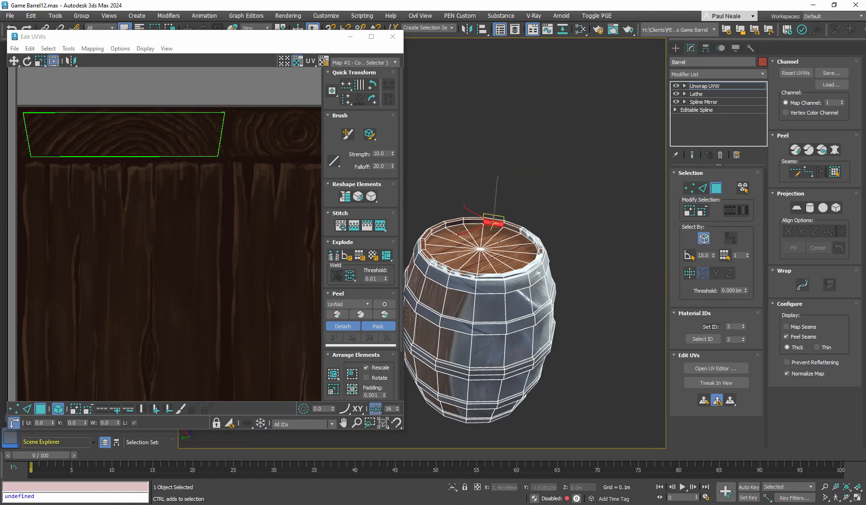
pyautogui.keyDown('alt'); pyautogui.moveTo(498, 237); pyautogui.dragTo(389, 273, button='middle'); pyautogui.keyUp('alt')
pyautogui.keyDown('alt'); pyautogui.moveTo(591, 234); pyautogui.dragTo(477, 326, button='middle'); pyautogui.keyUp('alt')
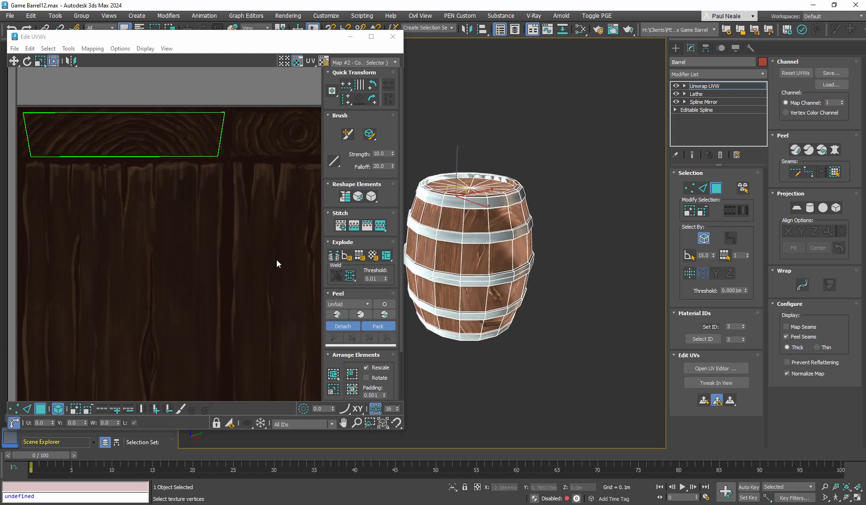
pyautogui.moveTo(277, 260); pyautogui.dragTo(206, 216, button='middle')
pyautogui.keyDown('ctrl'); pyautogui.keyDown('alt'); pyautogui.moveTo(206, 216); pyautogui.dragTo(191, 331, button='middle'); pyautogui.keyUp('alt'); pyautogui.keyUp('ctrl')
pyautogui.moveTo(218, 273); pyautogui.dragTo(155, 235, button='middle')
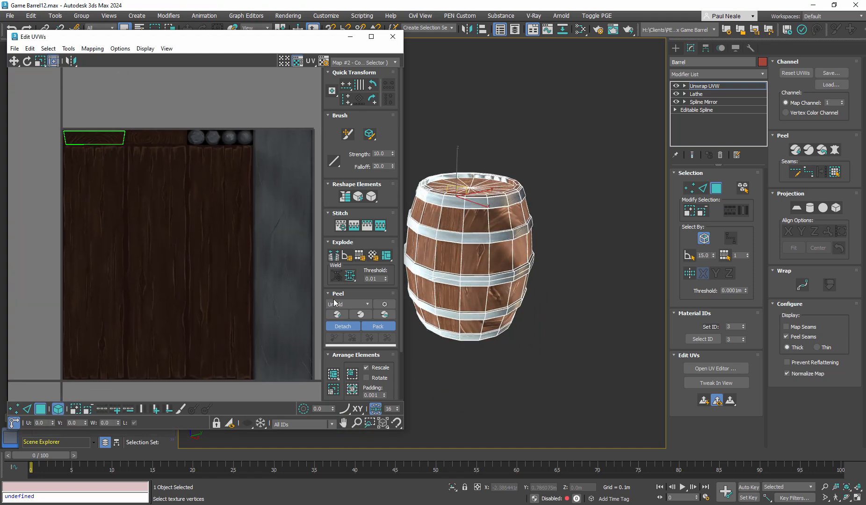
pyautogui.scroll(5, 496, 230)
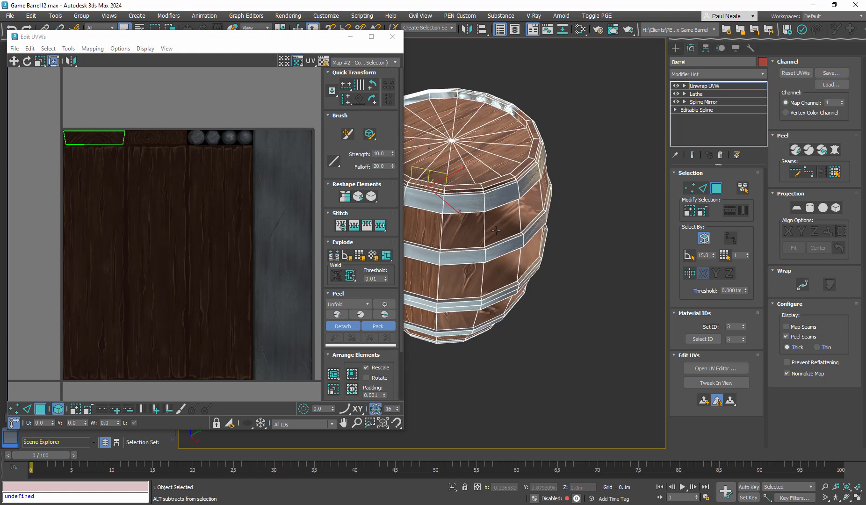
pyautogui.moveTo(496, 231)
pyautogui.keyDown('alt'); pyautogui.mouseDown(button='middle')
pyautogui.moveTo(490, 233)
pyautogui.moveTo(509, 219)
pyautogui.mouseUp(button='middle'); pyautogui.keyUp('alt')
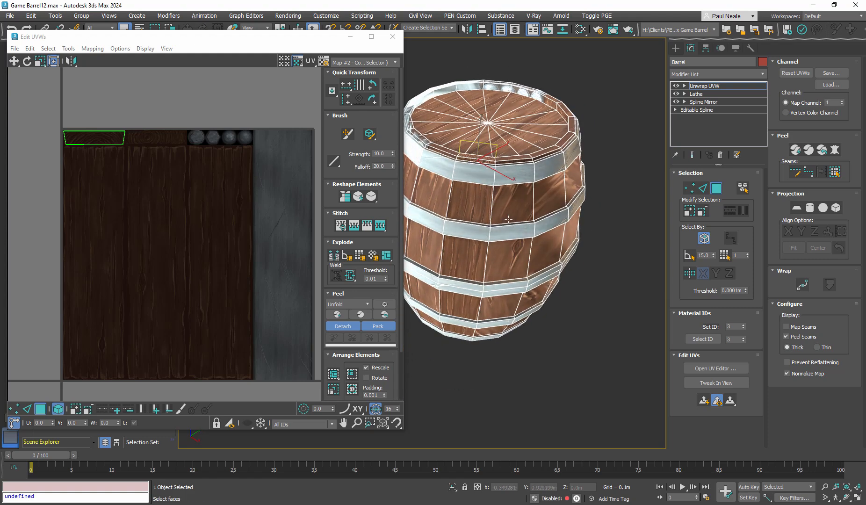
# - Leave face selection, close the UV editor, hide the Barrel object and unhide BarrelComplete
pyautogui.click(719, 190)
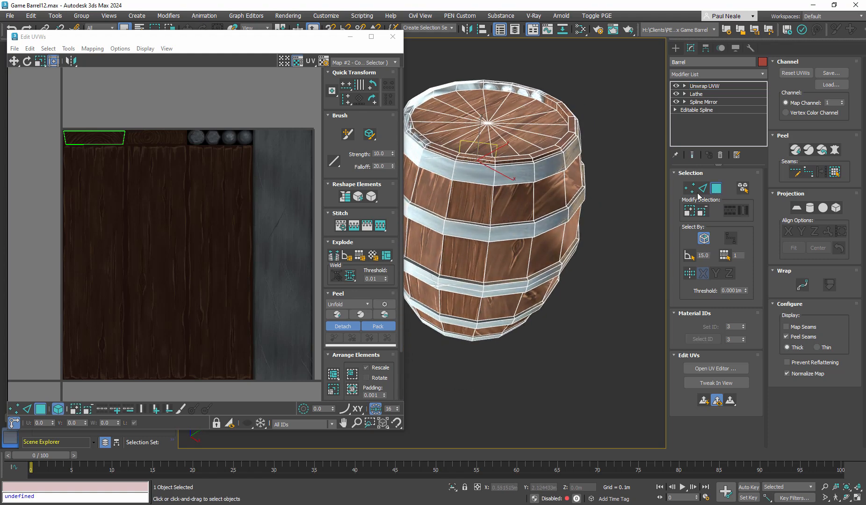
pyautogui.moveTo(523, 179); pyautogui.dragTo(525, 206, button='middle')
pyautogui.click(393, 37)
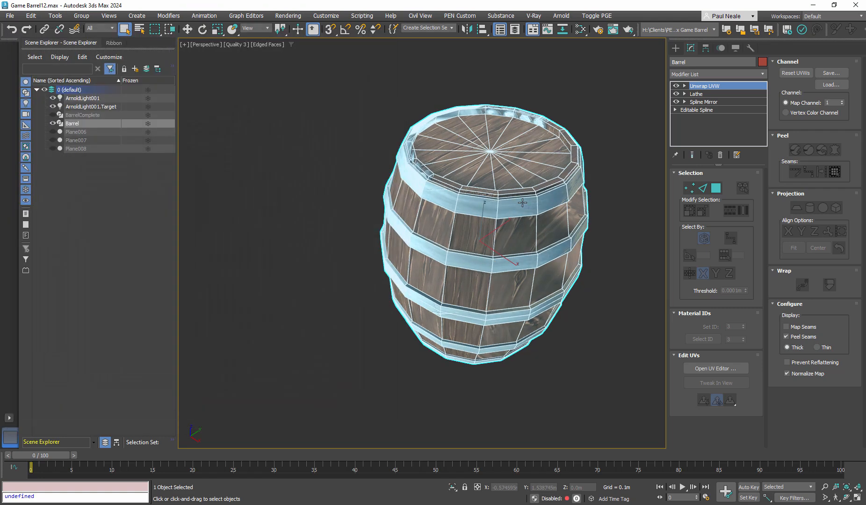
pyautogui.click(52, 124)
pyautogui.click(53, 115)
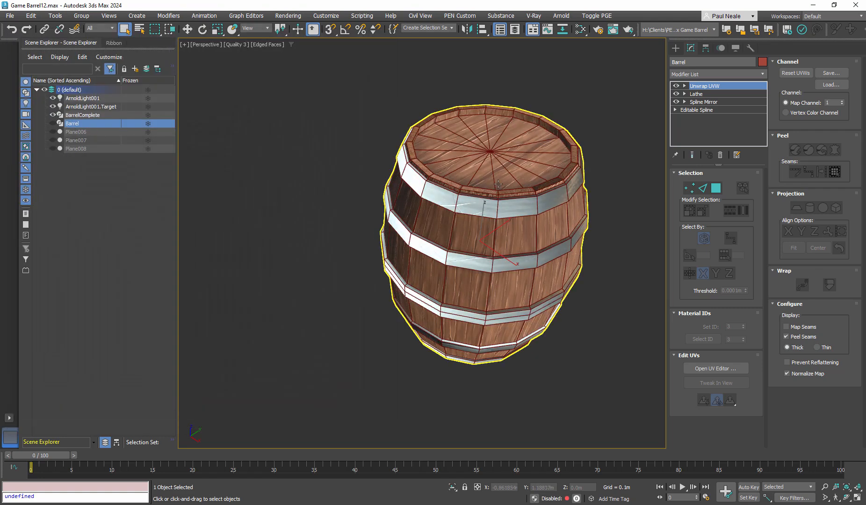
# - Examine the end-grain rim, lid, hoops and planks of the finished BarrelComplete model from above and from the side
pyautogui.click(510, 170)
pyautogui.moveTo(511, 169); pyautogui.dragTo(482, 180, button='middle')
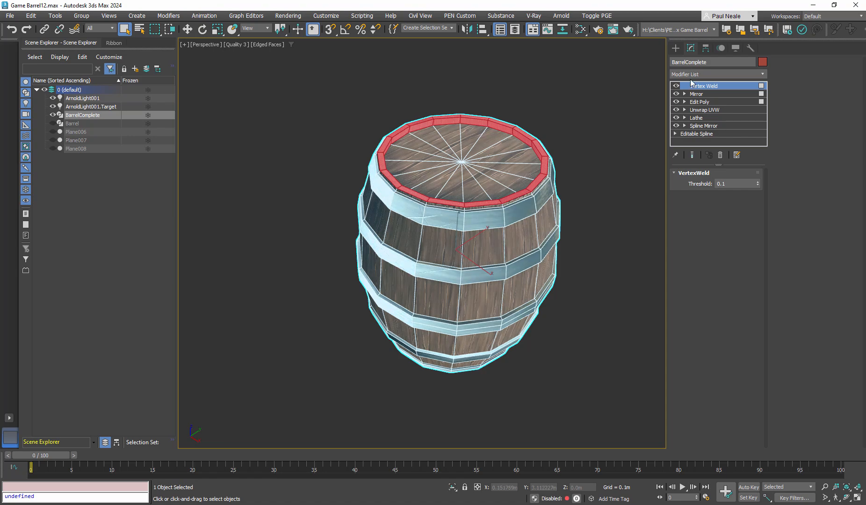
pyautogui.keyDown('alt'); pyautogui.moveTo(574, 216); pyautogui.dragTo(528, 236, button='middle'); pyautogui.keyUp('alt')
pyautogui.scroll(4, 557, 126)
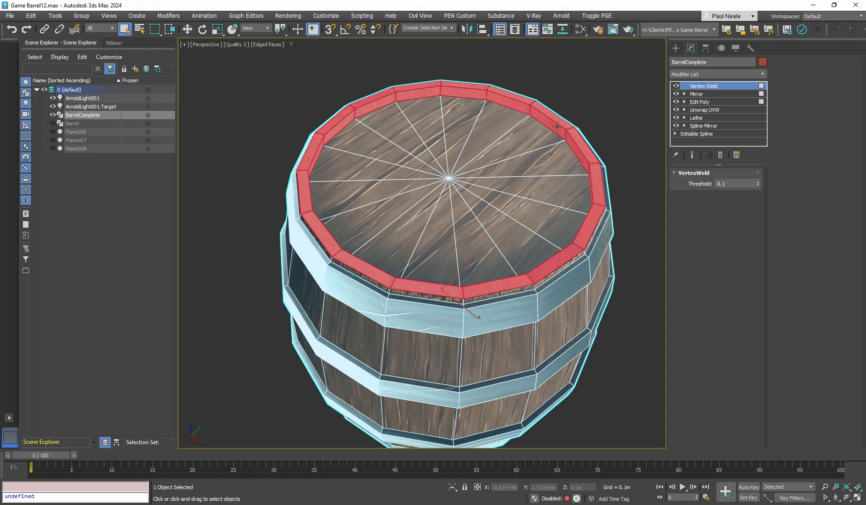
pyautogui.click(606, 149)
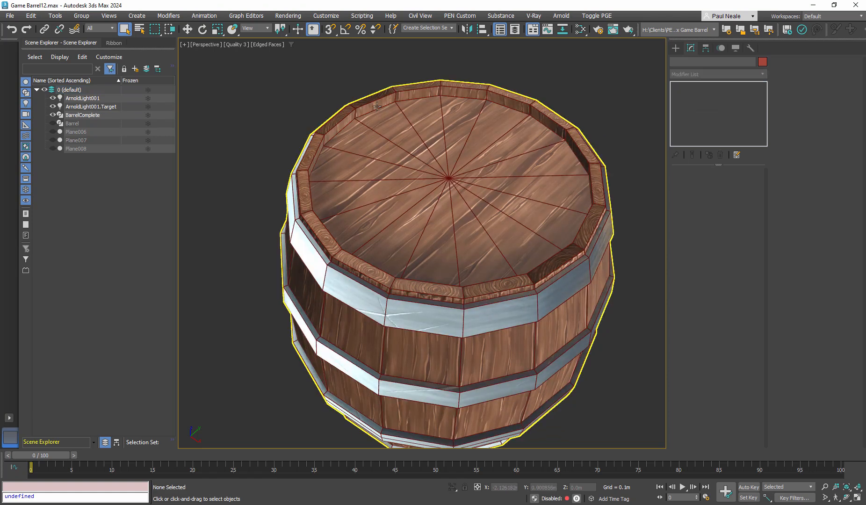
pyautogui.scroll(-5, 498, 230)
pyautogui.keyDown('alt'); pyautogui.moveTo(496, 243); pyautogui.dragTo(470, 288, button='middle'); pyautogui.keyUp('alt')
pyautogui.keyDown('alt'); pyautogui.moveTo(457, 231); pyautogui.dragTo(447, 211, button='middle'); pyautogui.keyUp('alt')
pyautogui.scroll(7, 436, 141)
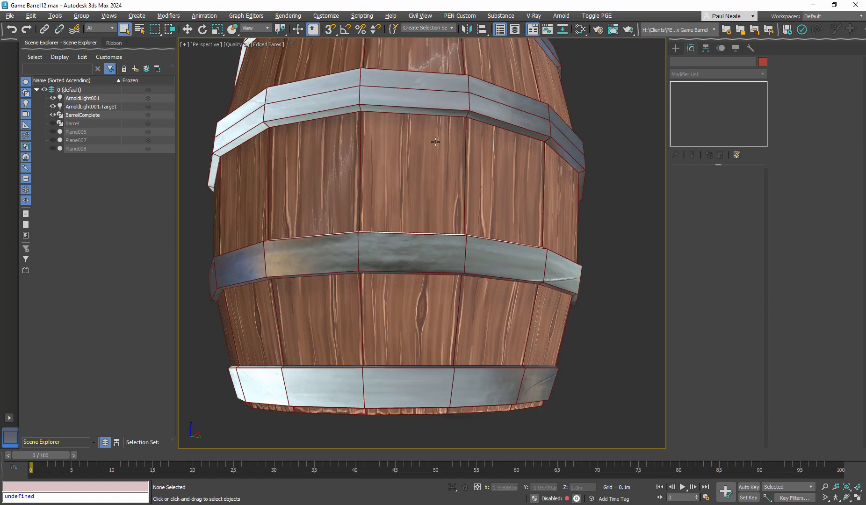
# - Select BarrelComplete, go to its Edit Poly modifier and examine the barrel's underside at that level
pyautogui.click(472, 157)
pyautogui.scroll(-2, 473, 157)
pyautogui.keyDown('alt'); pyautogui.moveTo(473, 157); pyautogui.dragTo(482, 123, button='middle'); pyautogui.keyUp('alt')
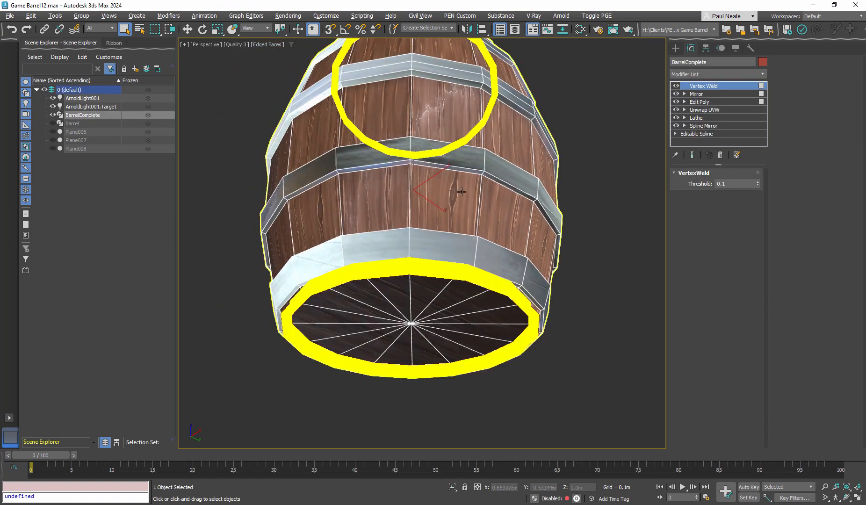
pyautogui.click(712, 102)
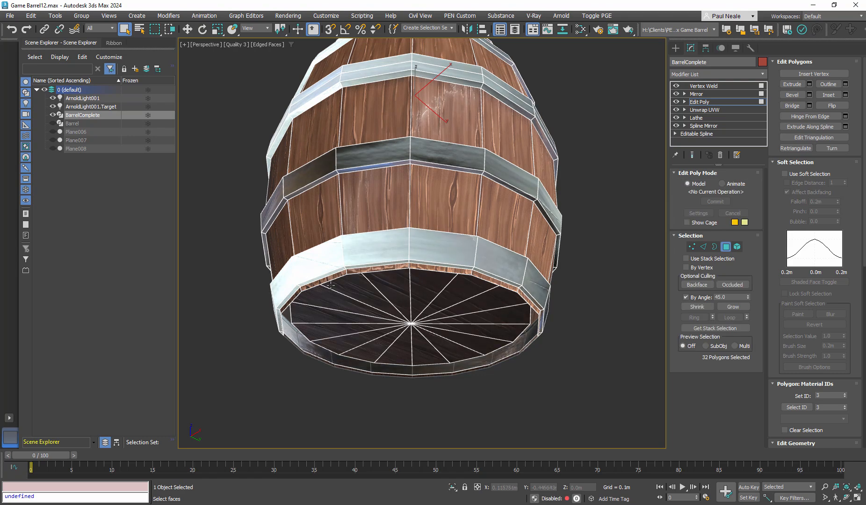
pyautogui.keyDown('alt'); pyautogui.moveTo(440, 292); pyautogui.dragTo(482, 359, button='middle'); pyautogui.keyUp('alt')
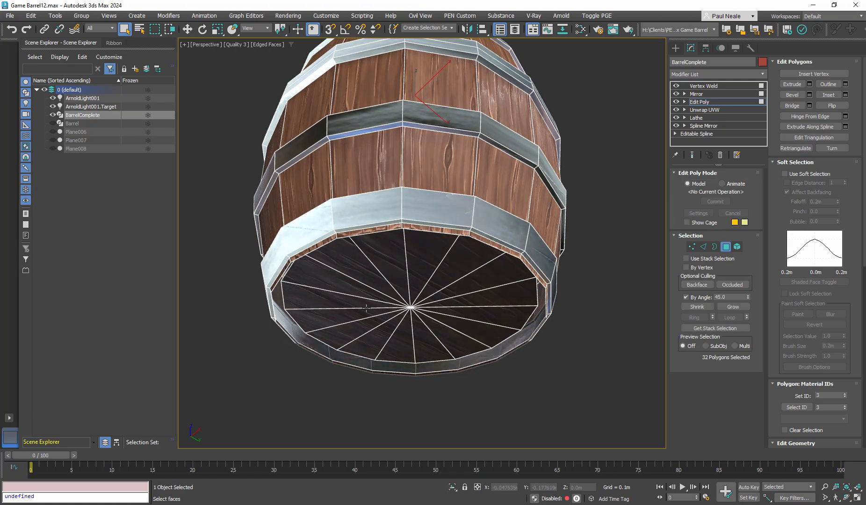
pyautogui.keyDown('alt'); pyautogui.moveTo(367, 308); pyautogui.dragTo(290, 324, button='middle'); pyautogui.keyUp('alt')
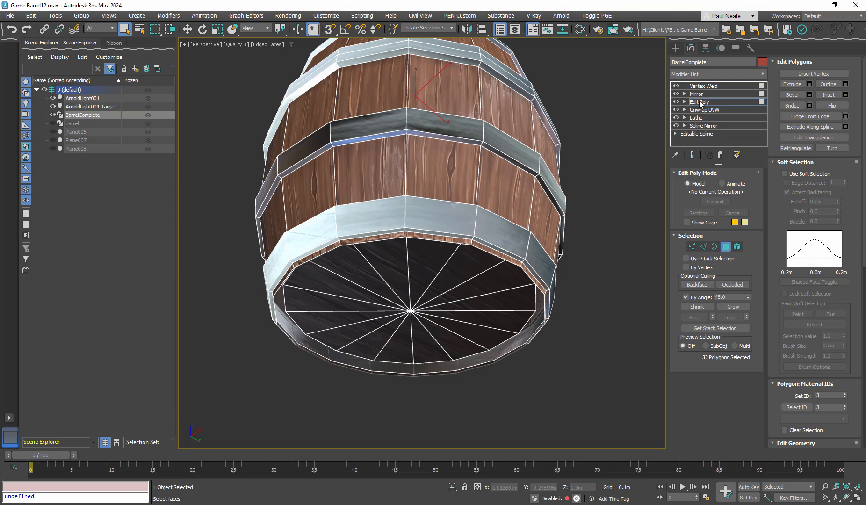
# - Go to BarrelComplete's Mirror modifier and examine its axis options and the mirrored lower half of the barrel
pyautogui.click(697, 94)
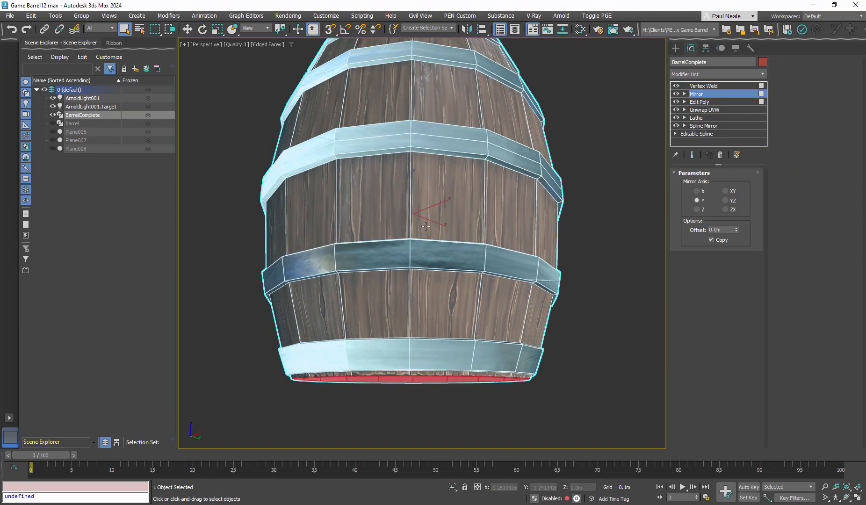
pyautogui.keyDown('alt'); pyautogui.moveTo(426, 227); pyautogui.dragTo(420, 255, button='middle'); pyautogui.keyUp('alt')
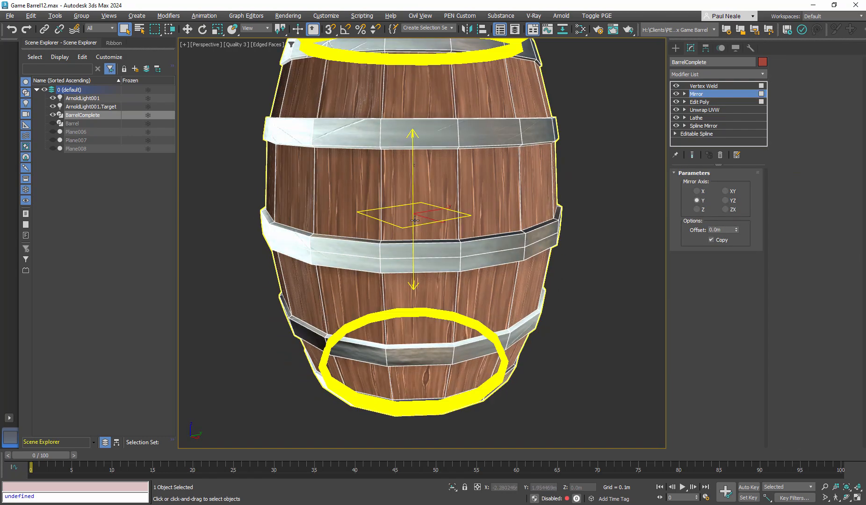
pyautogui.click(464, 251)
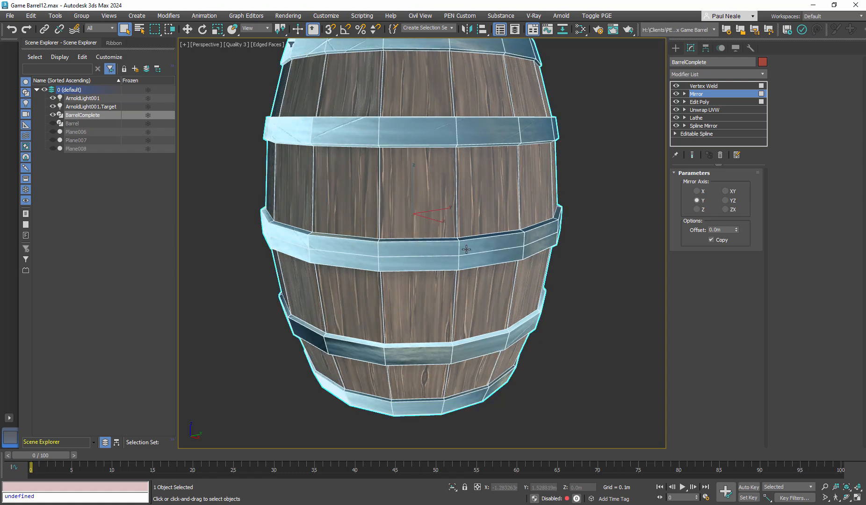
pyautogui.keyDown('alt'); pyautogui.moveTo(540, 246); pyautogui.dragTo(702, 183, button='middle'); pyautogui.keyUp('alt')
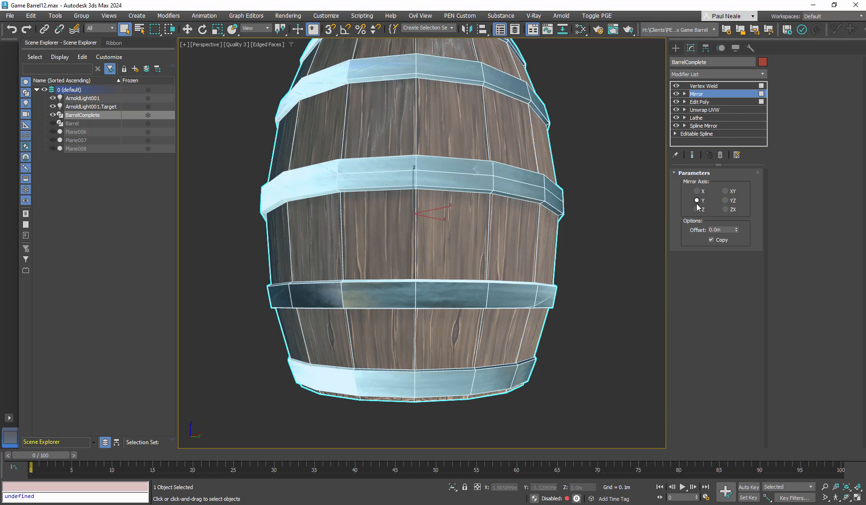
pyautogui.moveTo(557, 255)
pyautogui.keyDown('alt'); pyautogui.mouseDown(button='middle')
pyautogui.moveTo(548, 246)
pyautogui.moveTo(555, 241)
pyautogui.moveTo(551, 248)
pyautogui.mouseUp(button='middle'); pyautogui.keyUp('alt')
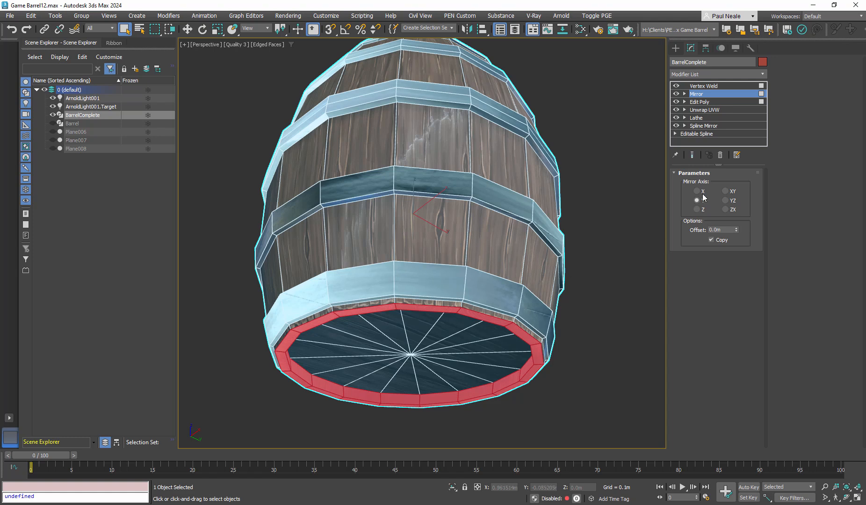
# - Go to BarrelComplete's Vertex Weld modifier, examine the welded barrel from the side and above, and clear the selection
pyautogui.keyDown('alt'); pyautogui.moveTo(545, 242); pyautogui.dragTo(548, 262, button='middle'); pyautogui.keyUp('alt')
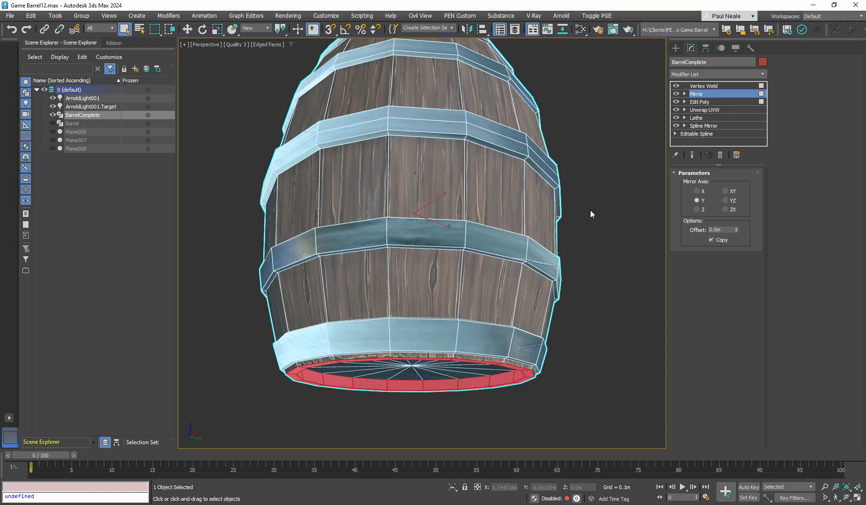
pyautogui.click(713, 87)
pyautogui.keyDown('alt'); pyautogui.moveTo(538, 231); pyautogui.dragTo(523, 276, button='middle'); pyautogui.keyUp('alt')
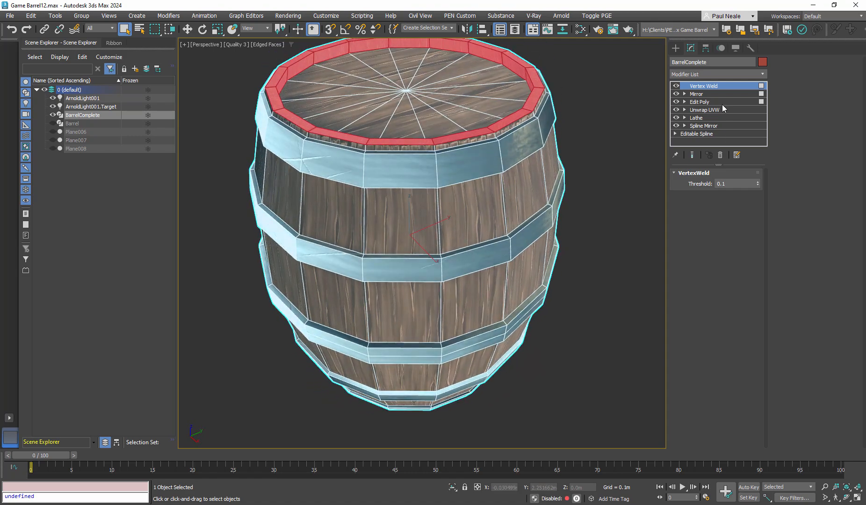
pyautogui.keyDown('alt'); pyautogui.moveTo(526, 179); pyautogui.dragTo(496, 168, button='middle'); pyautogui.keyUp('alt')
pyautogui.scroll(-1, 493, 172)
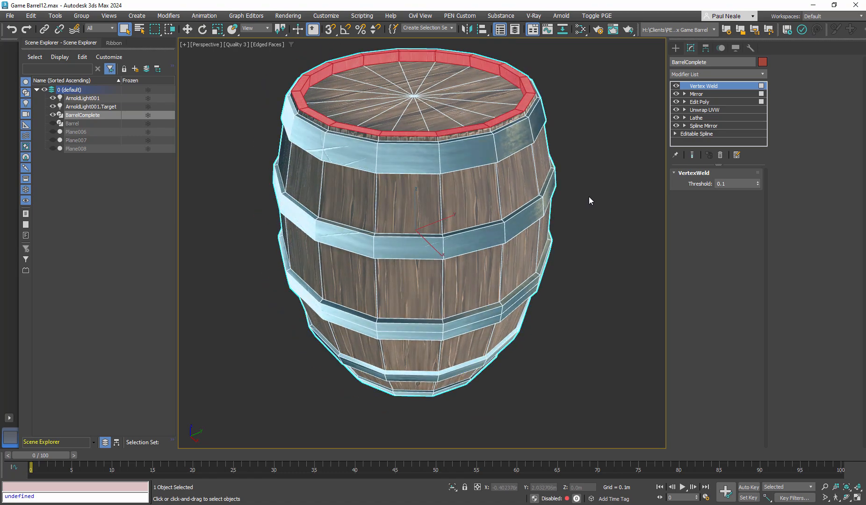
pyautogui.click(592, 198)
pyautogui.moveTo(567, 214)
pyautogui.mouseDown(button='middle')
pyautogui.moveTo(554, 230)
pyautogui.moveTo(559, 218)
pyautogui.mouseUp(button='middle')
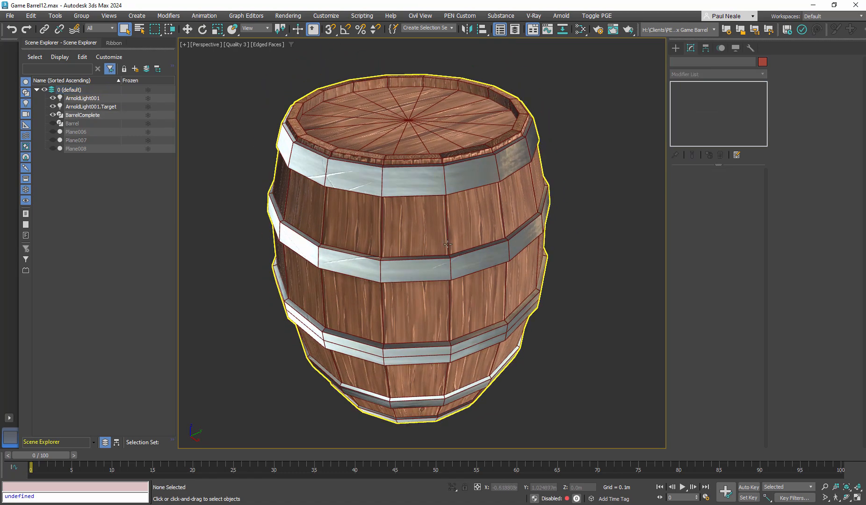
# - Unhide the Plane006 rivets, select them and examine how they sit on the barrel's upper hoop
pyautogui.click(53, 132)
pyautogui.click(423, 180)
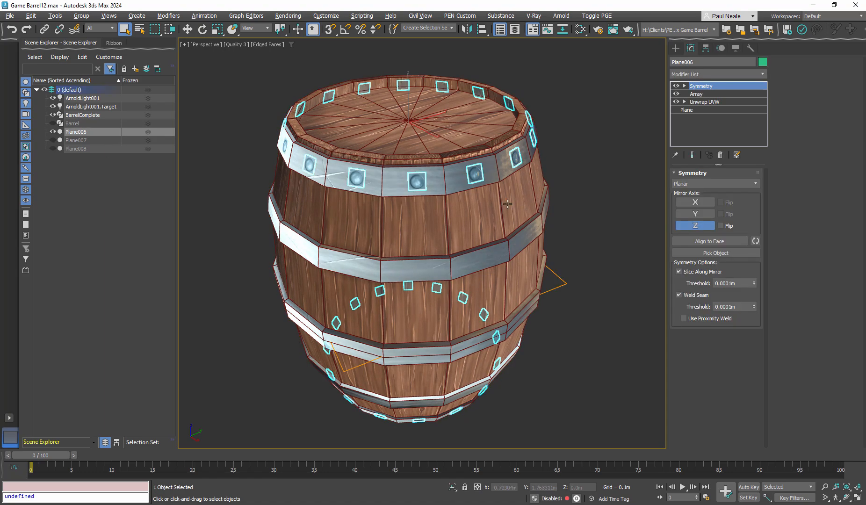
pyautogui.keyDown('alt'); pyautogui.moveTo(507, 204); pyautogui.dragTo(577, 199, button='middle'); pyautogui.keyUp('alt')
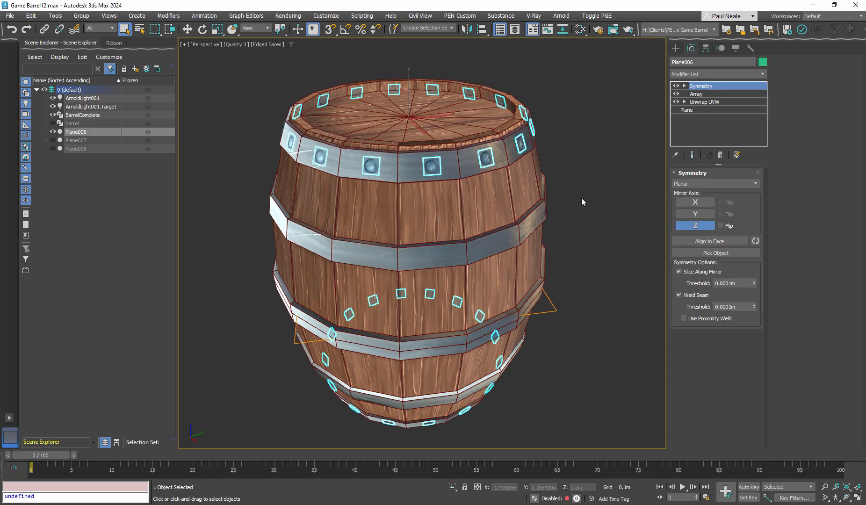
pyautogui.press('m')
pyautogui.press('m')
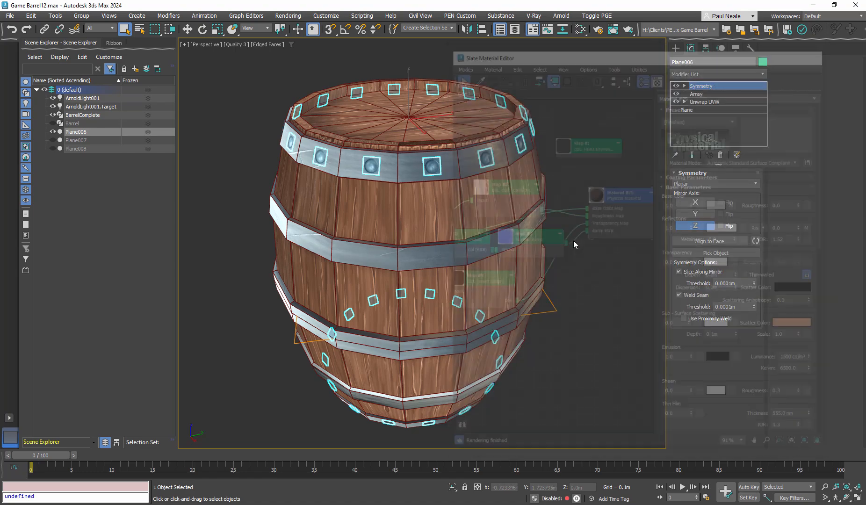
pyautogui.scroll(5, 423, 184)
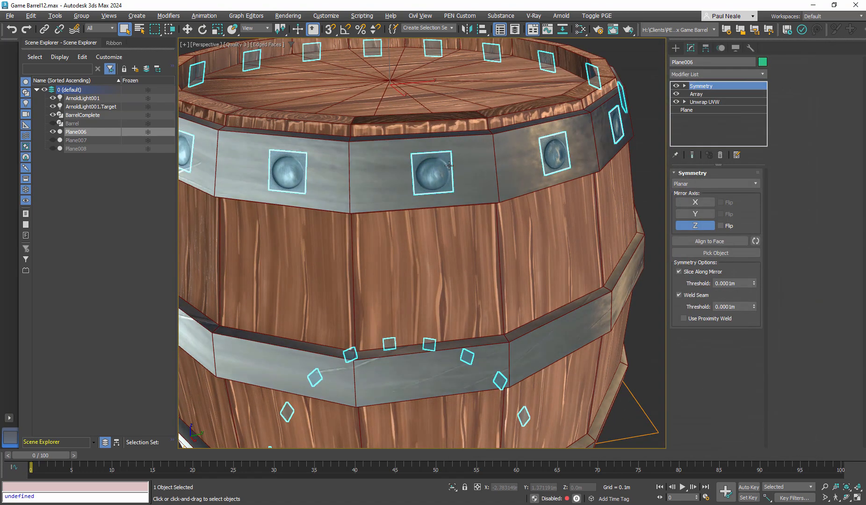
pyautogui.keyDown('alt'); pyautogui.moveTo(441, 183); pyautogui.dragTo(480, 167, button='middle'); pyautogui.keyUp('alt')
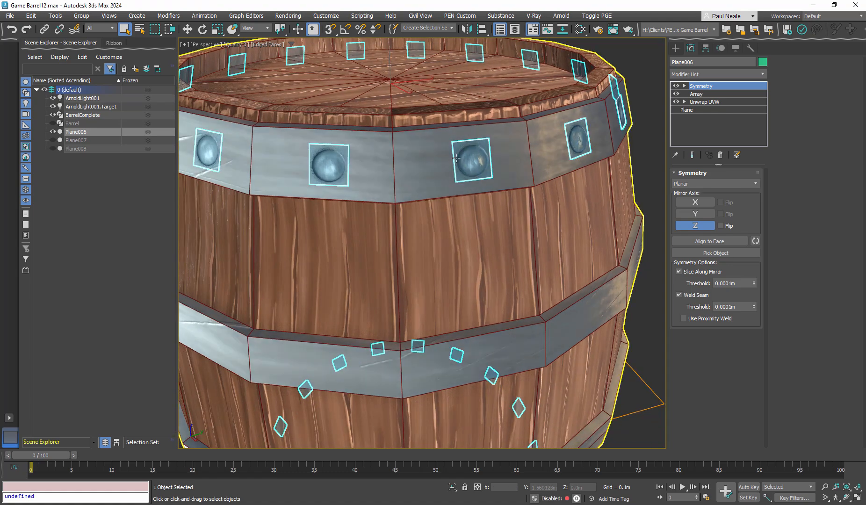
pyautogui.scroll(-1, 481, 165)
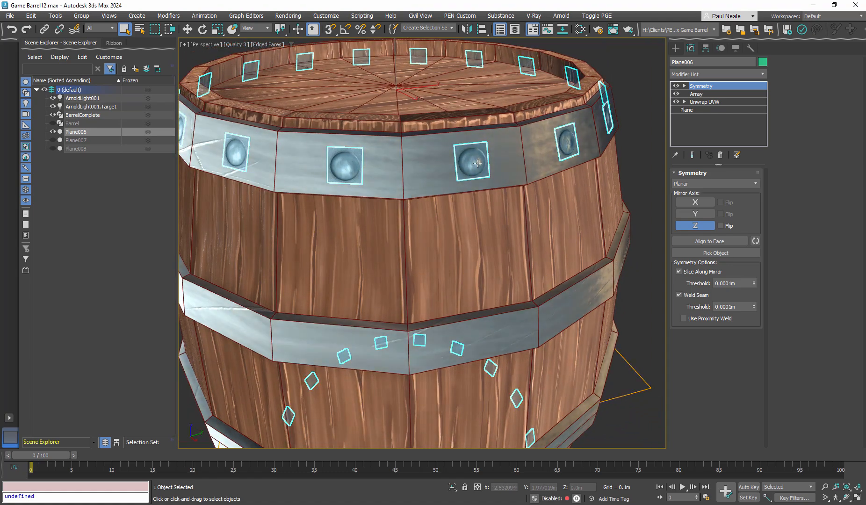
pyautogui.scroll(-3, 478, 163)
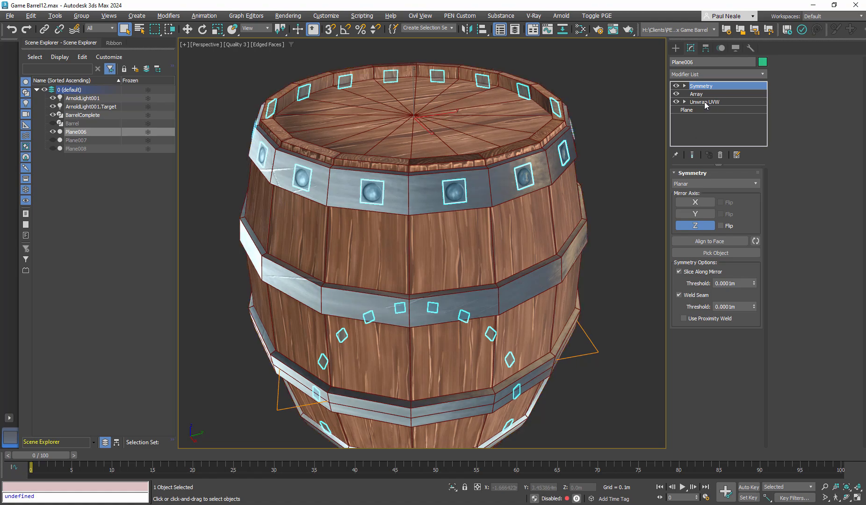
# - Go to Plane006's Unwrap UVW modifier and isolate the object to examine the single rivet plane
pyautogui.click(705, 102)
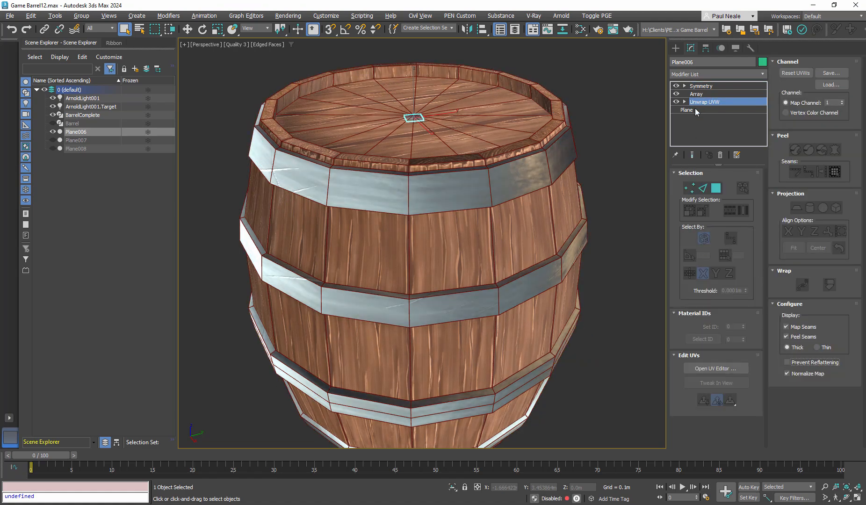
pyautogui.moveTo(411, 106)
pyautogui.keyDown('alt'); pyautogui.mouseDown(button='middle')
pyautogui.moveTo(415, 120)
pyautogui.moveTo(417, 114)
pyautogui.mouseUp(button='middle'); pyautogui.keyUp('alt')
pyautogui.scroll(4, 417, 106)
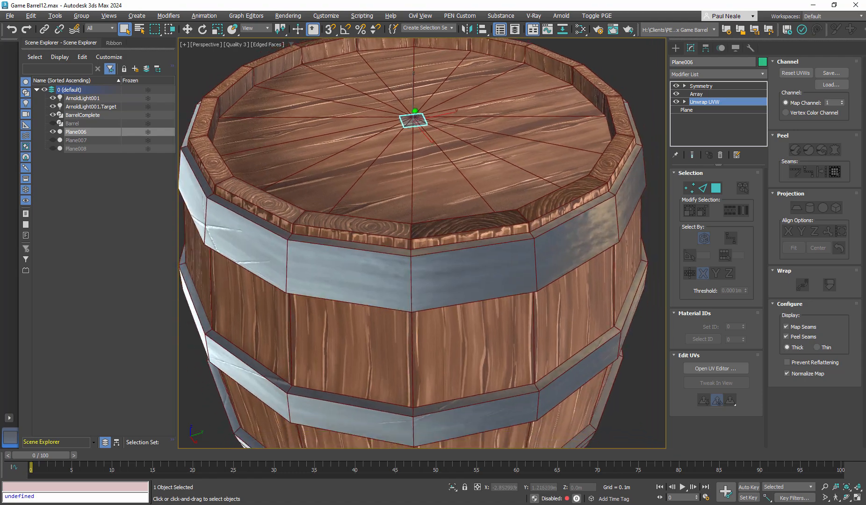
pyautogui.hotkey('alt', 'q')
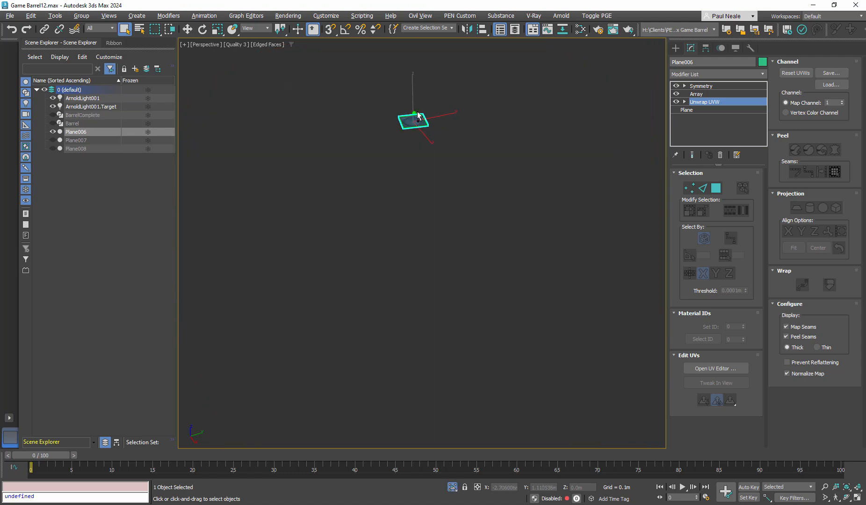
# - Go to Plane006's Array modifier, examine the radial ring of rivets and end the isolation
pyautogui.click(696, 94)
pyautogui.scroll(-5, 488, 164)
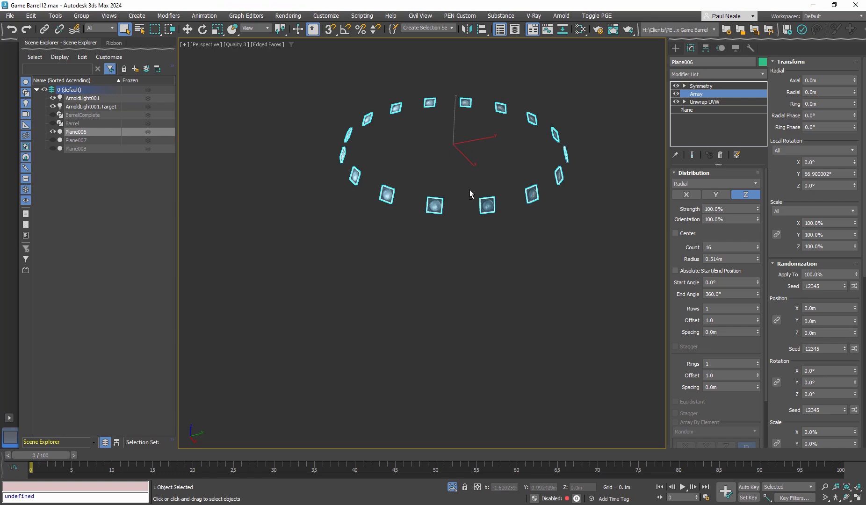
pyautogui.hotkey('alt', 'q')
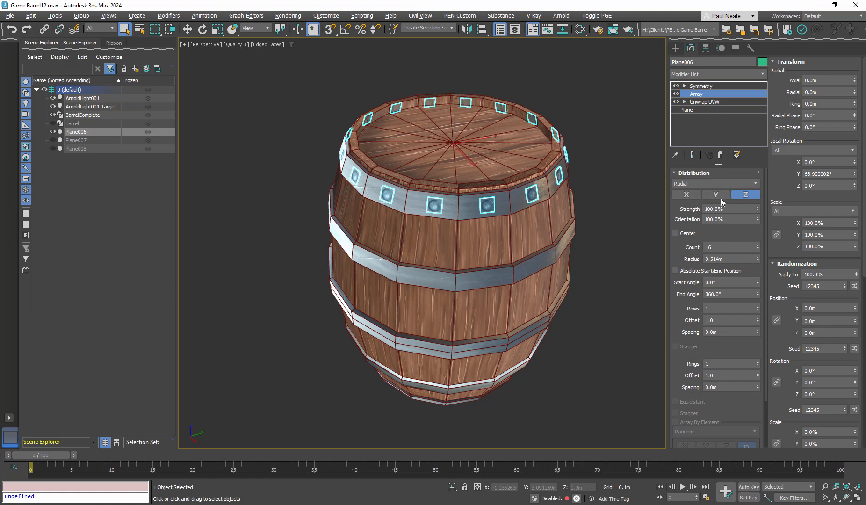
pyautogui.keyDown('alt'); pyautogui.moveTo(576, 242); pyautogui.dragTo(577, 209, button='middle'); pyautogui.keyUp('alt')
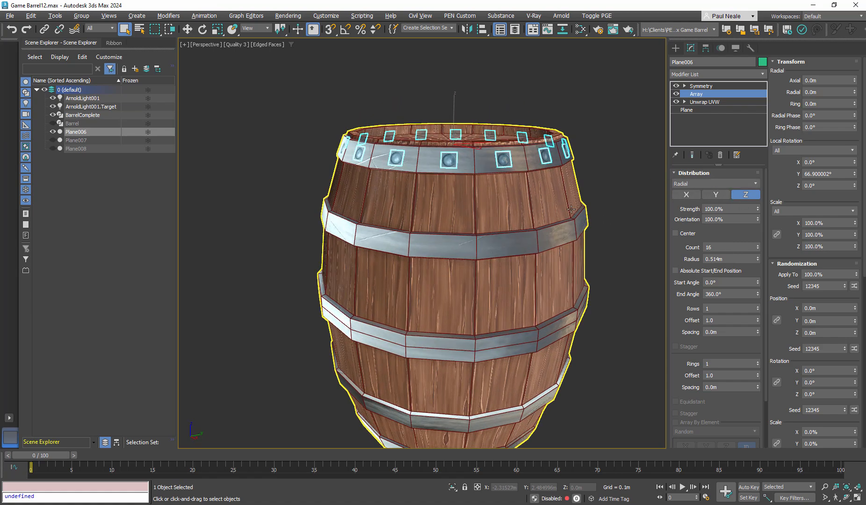
# - Go to Plane006's Symmetry modifier and examine the rivets mirrored onto the barrel's lowest hoop
pyautogui.click(709, 87)
pyautogui.moveTo(534, 271); pyautogui.dragTo(515, 221, button='middle')
pyautogui.keyDown('alt'); pyautogui.moveTo(514, 221); pyautogui.dragTo(514, 204, button='middle'); pyautogui.keyUp('alt')
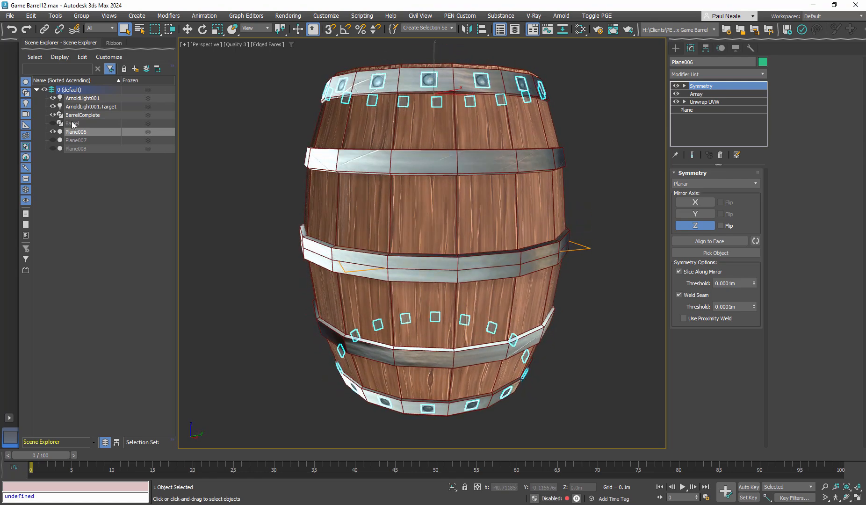
# - Unhide Plane007 and Plane008, and select the middle hoop's rivets, Plane008, to examine their Array modifier
pyautogui.click(53, 141)
pyautogui.click(53, 149)
pyautogui.keyDown('alt'); pyautogui.moveTo(617, 211); pyautogui.dragTo(614, 199, button='middle'); pyautogui.keyUp('alt')
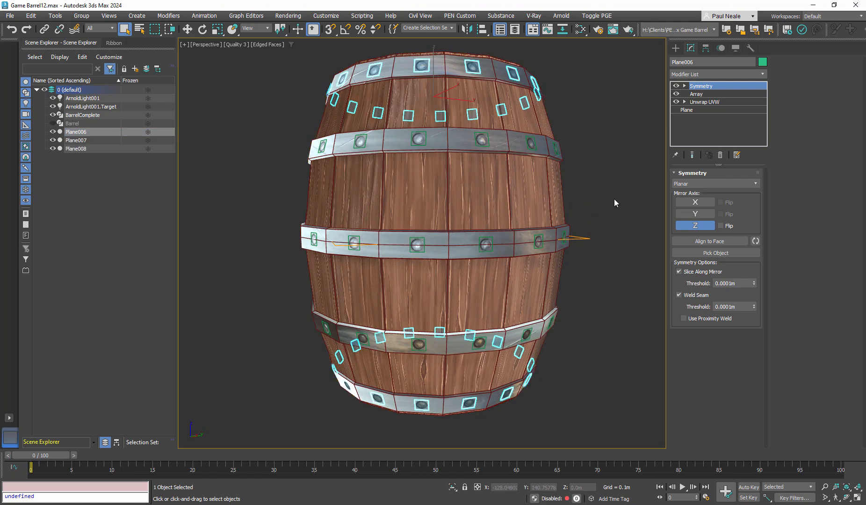
pyautogui.click(614, 199)
pyautogui.click(539, 241)
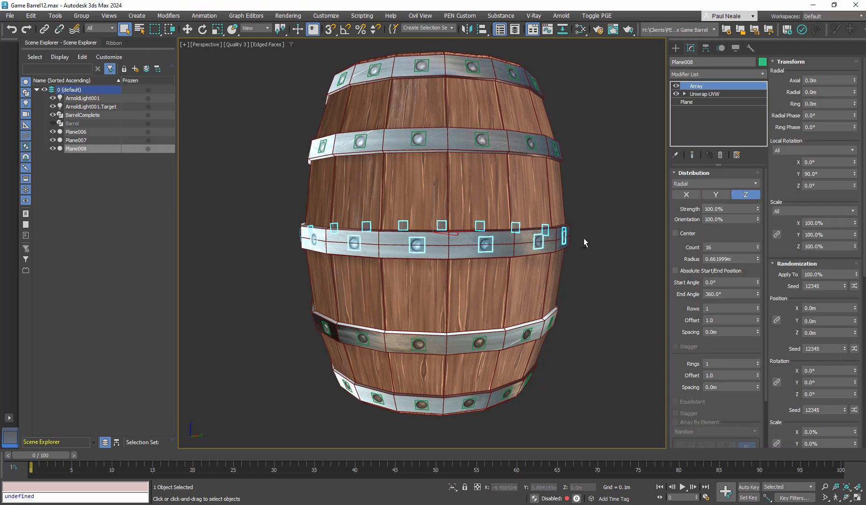
pyautogui.moveTo(585, 239)
pyautogui.keyDown('alt'); pyautogui.mouseDown(button='middle')
pyautogui.moveTo(572, 249)
pyautogui.moveTo(574, 215)
pyautogui.moveTo(599, 210)
pyautogui.mouseUp(button='middle'); pyautogui.keyUp('alt')
# - Turn off edged faces in the viewport and clear the selection to view the riveted barrel
pyautogui.press('F4')
pyautogui.click(613, 231)
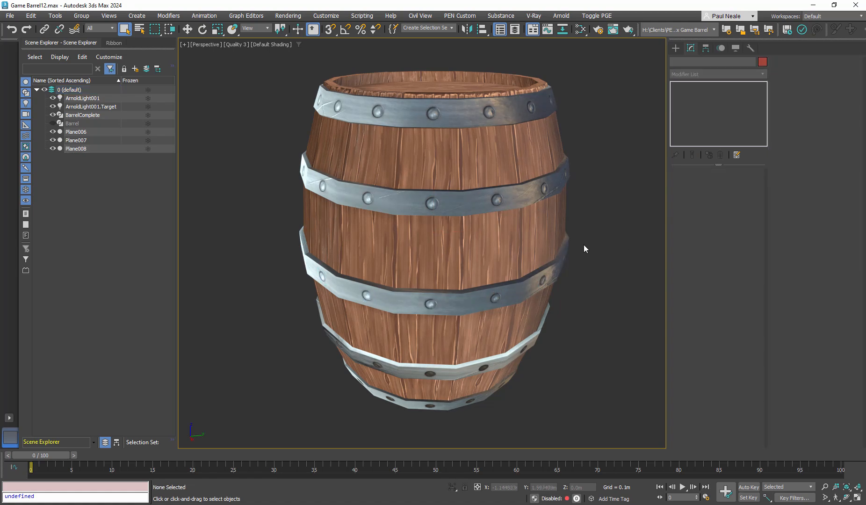
pyautogui.keyDown('alt'); pyautogui.moveTo(584, 247); pyautogui.dragTo(481, 210, button='middle'); pyautogui.keyUp('alt')
# - Select the second hoop's rivets, Plane007, examine their Symmetry modifier and mirrored copies, and clear the selection
pyautogui.click(517, 227)
pyautogui.click(504, 180)
pyautogui.scroll(-1, 478, 213)
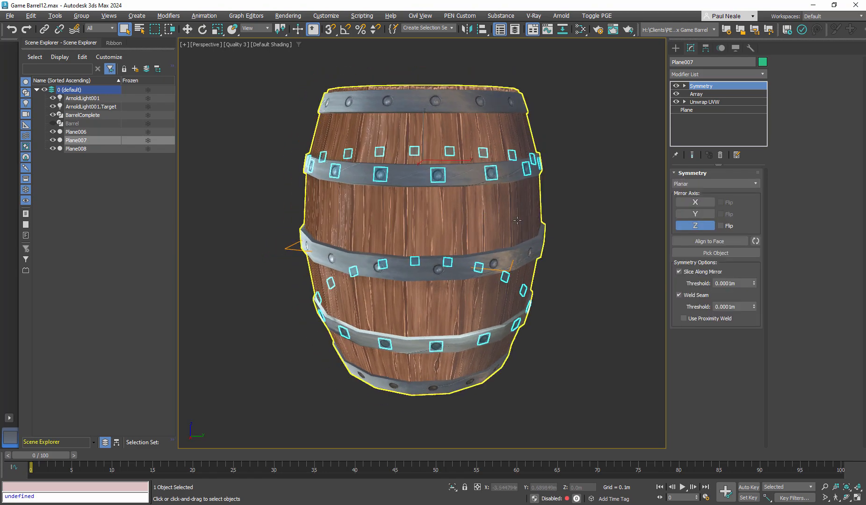
pyautogui.click(607, 225)
# - Examine the finished barrel with all its rivets from above, from a distance and close up
pyautogui.keyDown('alt'); pyautogui.moveTo(562, 242); pyautogui.dragTo(576, 269, button='middle'); pyautogui.keyUp('alt')
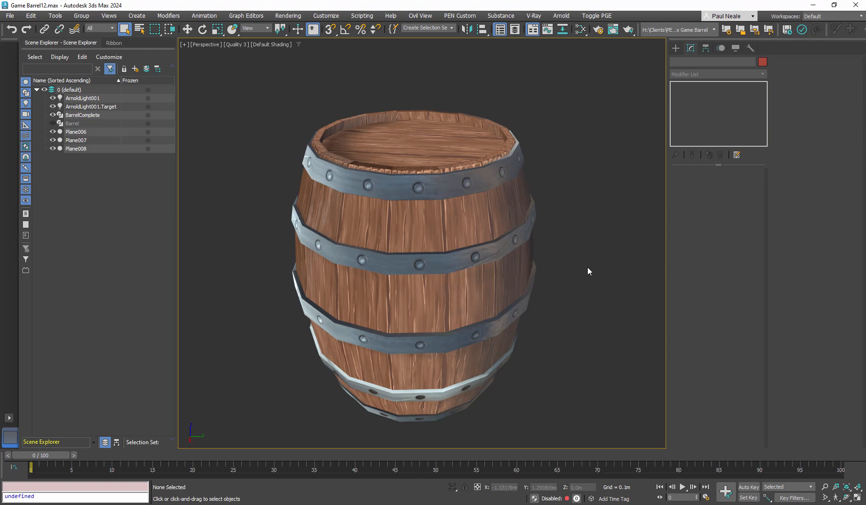
pyautogui.keyDown('alt'); pyautogui.moveTo(591, 267); pyautogui.dragTo(543, 257, button='middle'); pyautogui.keyUp('alt')
pyautogui.scroll(-4, 577, 248)
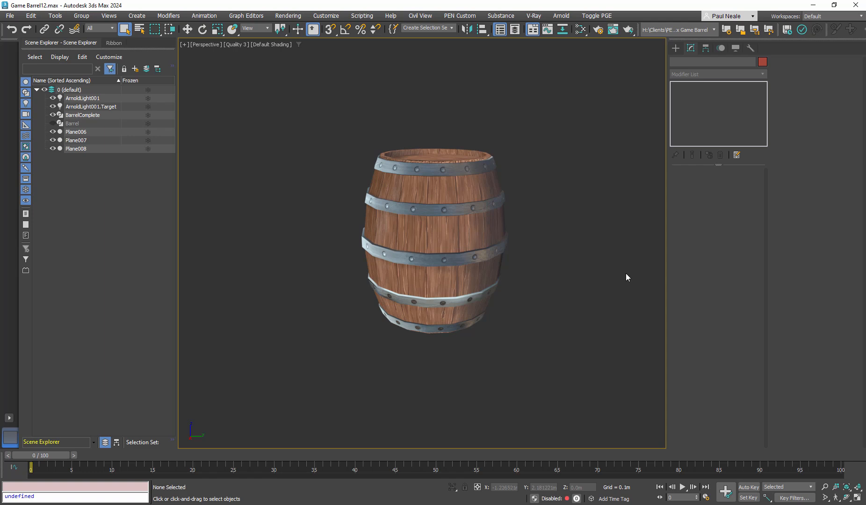
pyautogui.keyDown('alt'); pyautogui.moveTo(559, 278); pyautogui.dragTo(556, 281, button='middle'); pyautogui.keyUp('alt')
pyautogui.scroll(2, 460, 276)
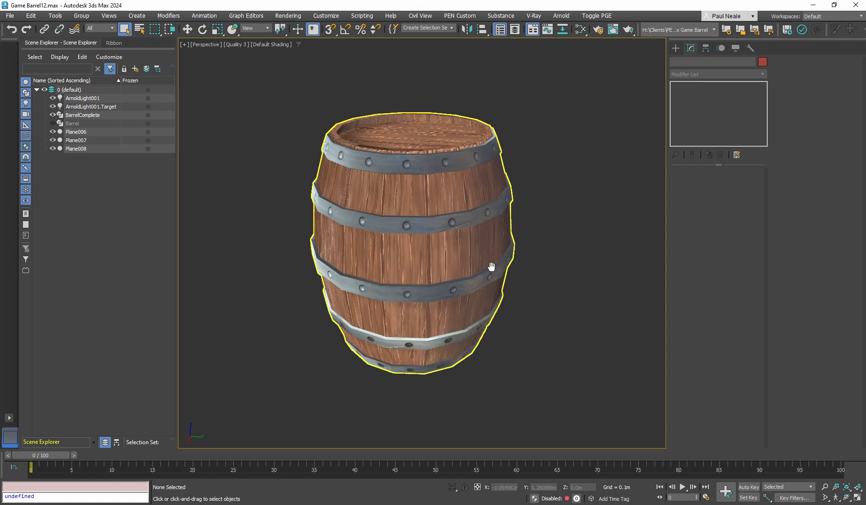
pyautogui.keyDown('alt'); pyautogui.moveTo(491, 267); pyautogui.dragTo(603, 272, button='middle'); pyautogui.keyUp('alt')
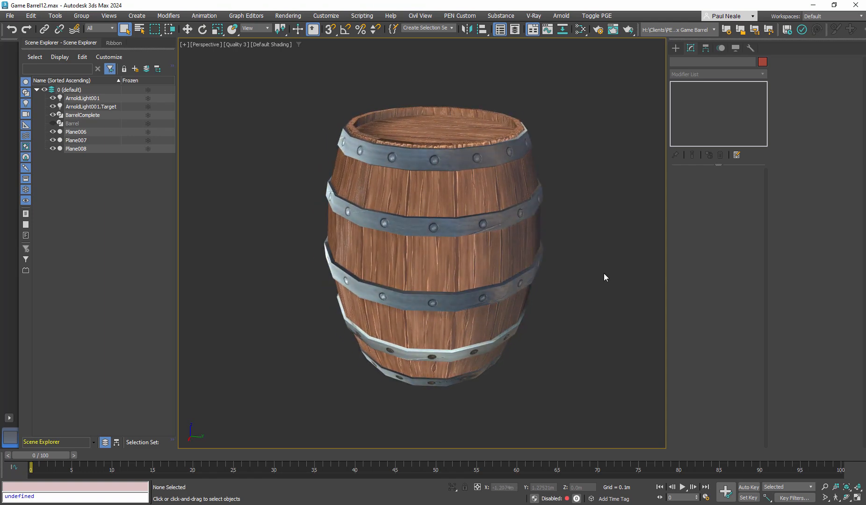